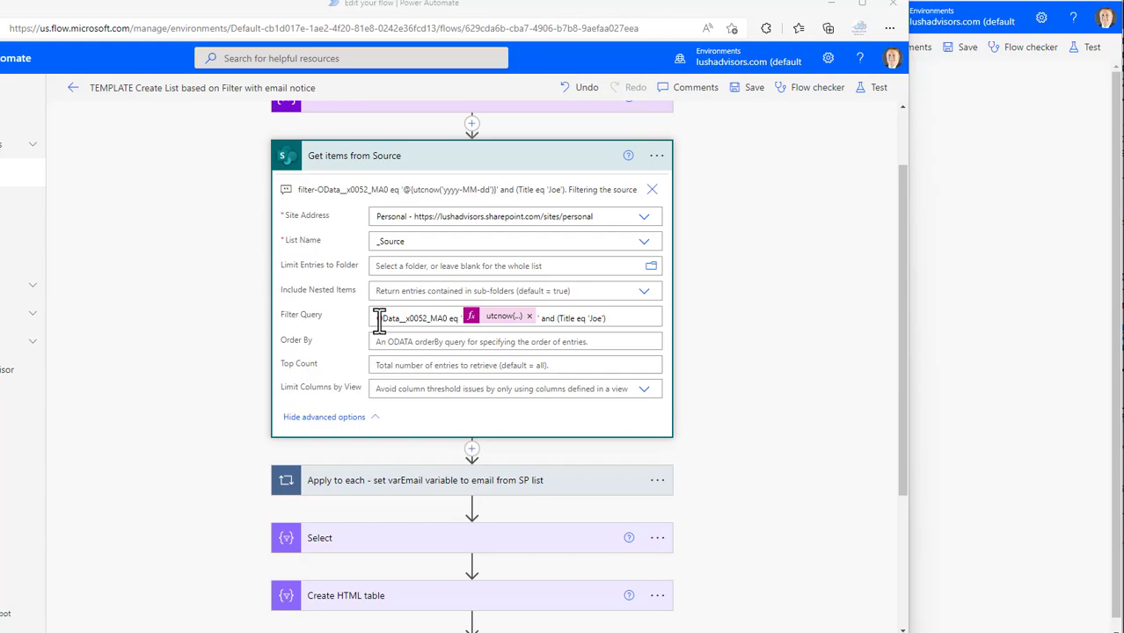
Bring up the RMA10 calculated column's settings and inspect its date formula
left_click(2, 118)
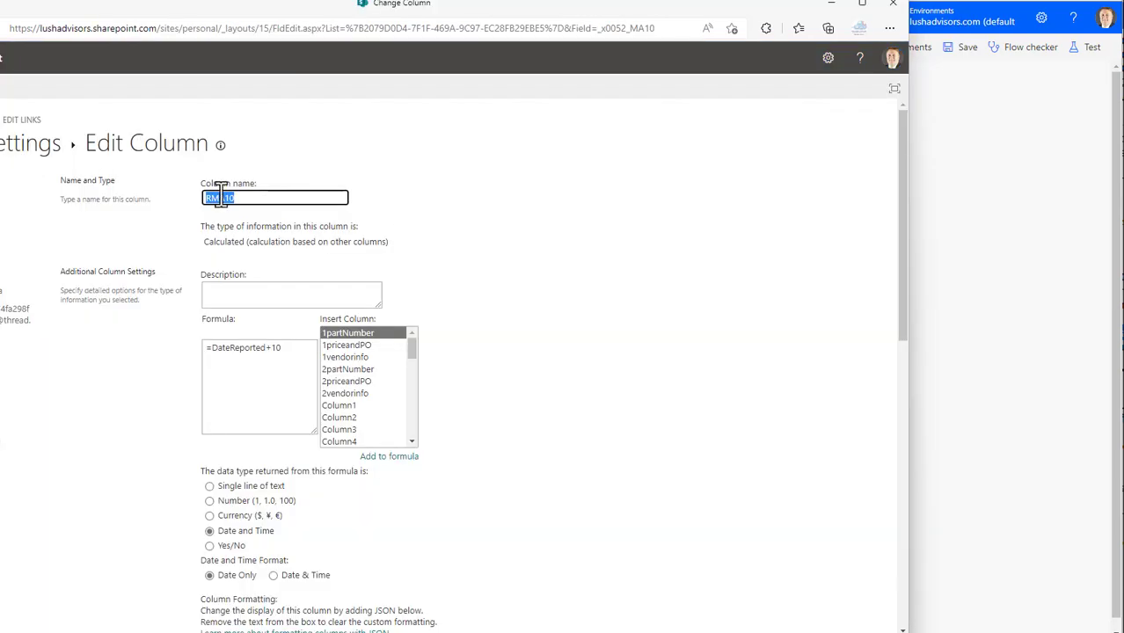
left_click_drag(251, 17, 358, 25)
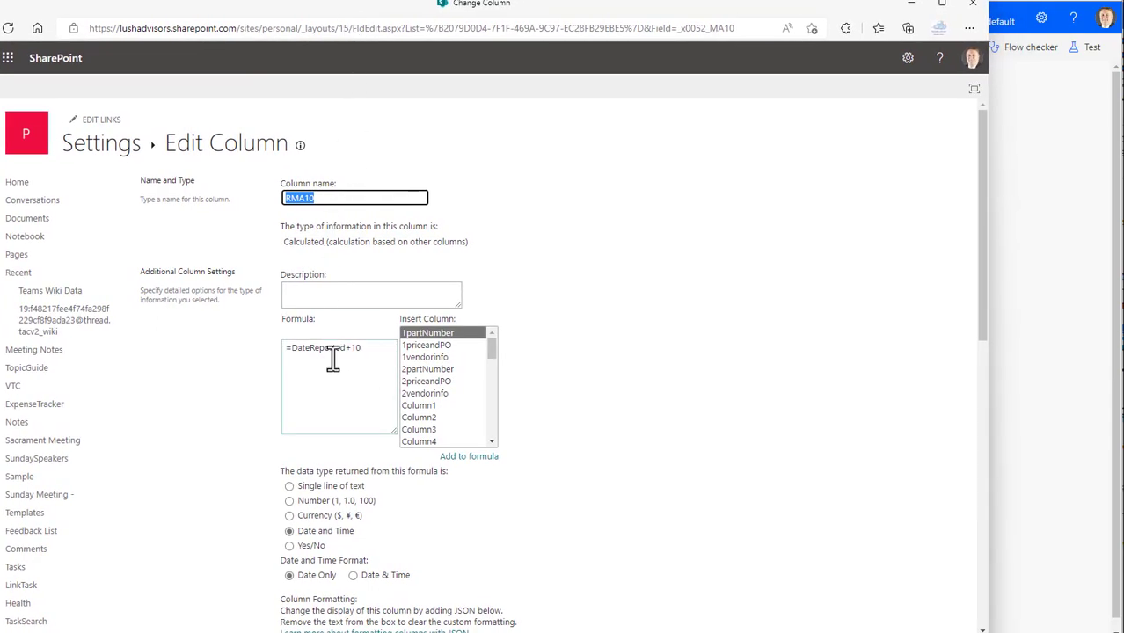
left_click_drag(367, 349, 281, 349)
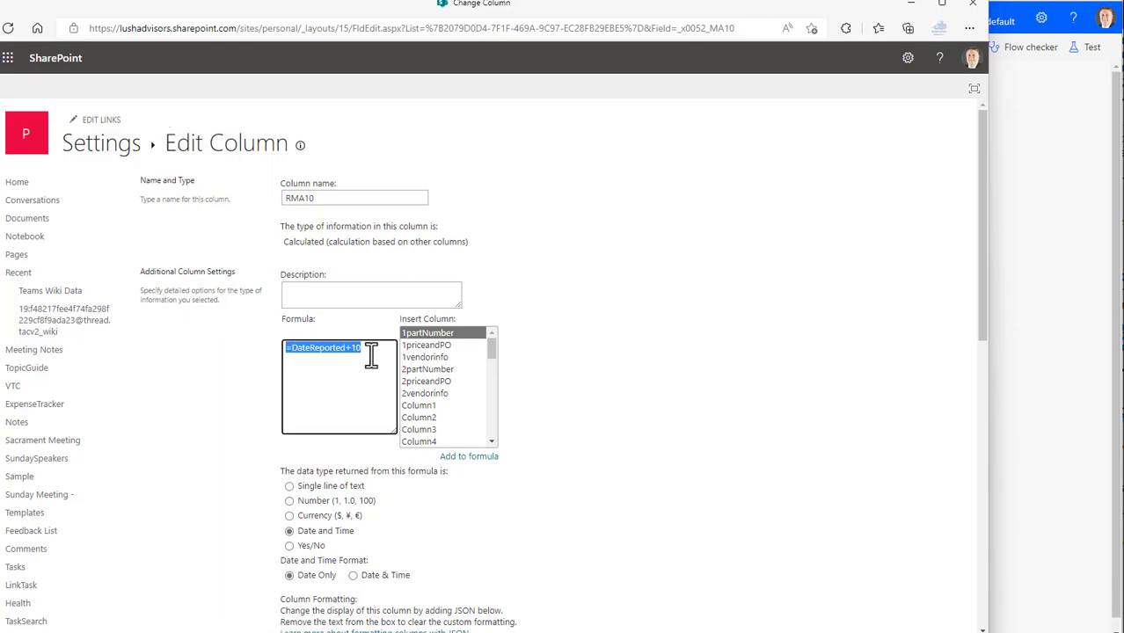
Open the RMA Log Automation list from its settings and view the RMA0, RMA10 and RMA21 date columns
left_click(114, 147)
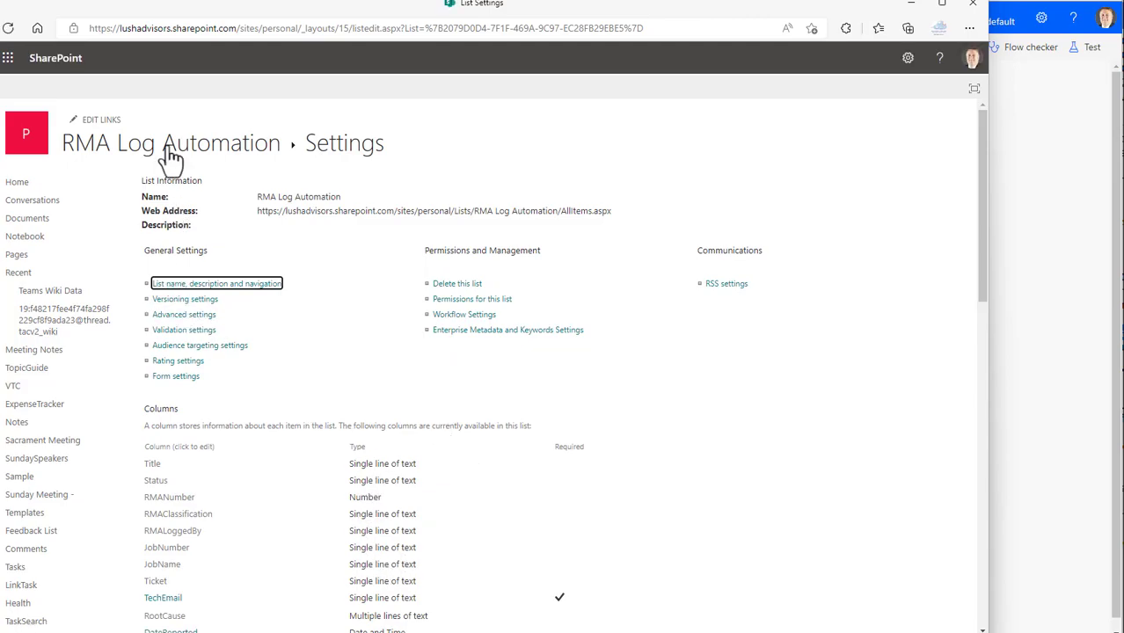
left_click(162, 148)
left_click_drag(286, 628, 937, 628)
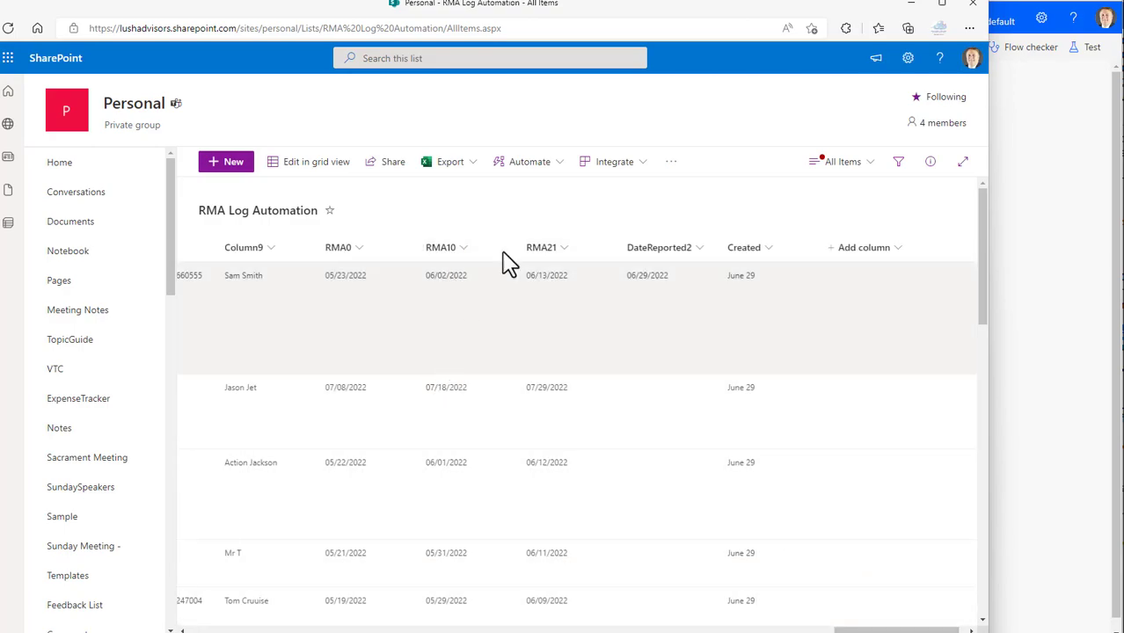
In the TEMPLATE flow's Get items from Source action, change the Filter Query column to OData__x0052_MA10
left_click(0, 110)
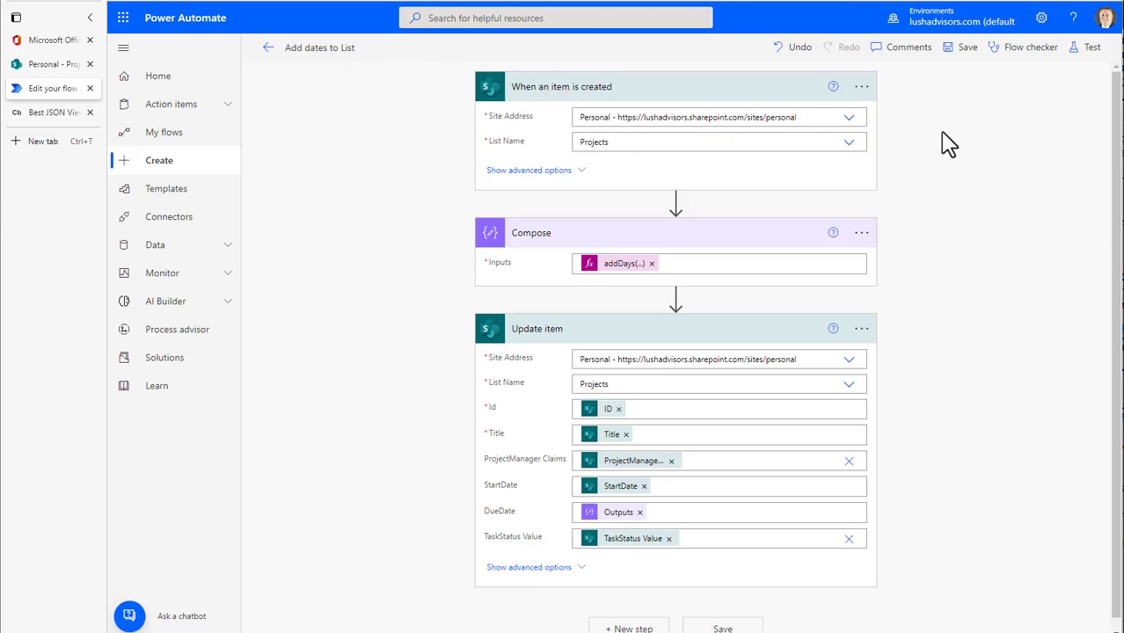
left_click(2, 264)
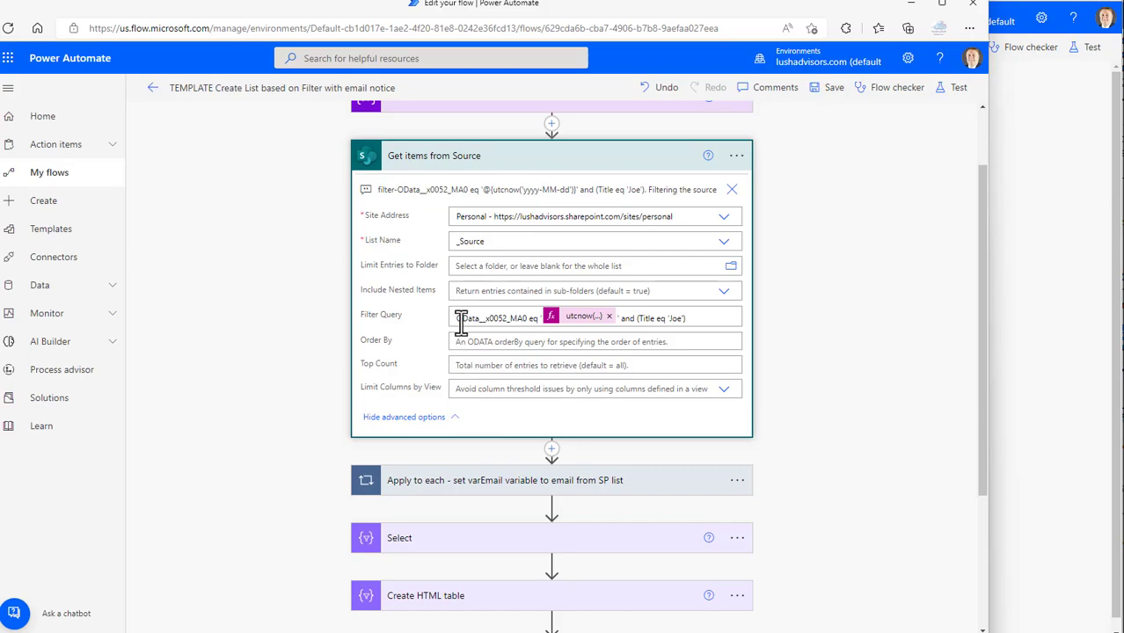
left_click_drag(525, 319, 452, 319)
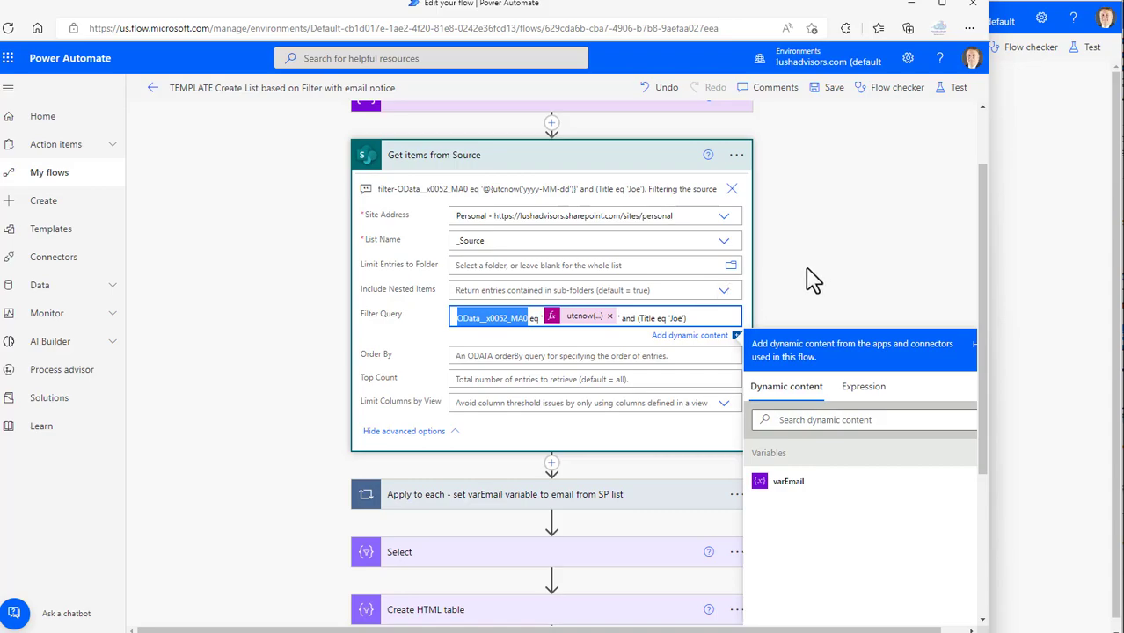
left_click(526, 319)
type("1")
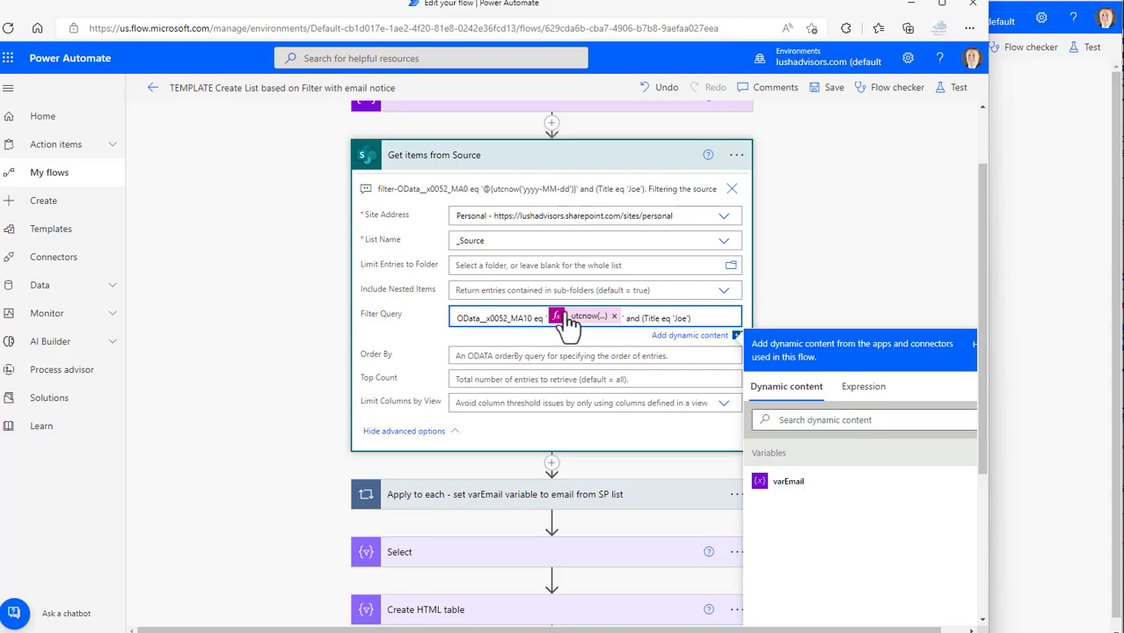
Check the TEMPLATE flow's test options, close them, and return to the Add dates to List flow
left_click(961, 90)
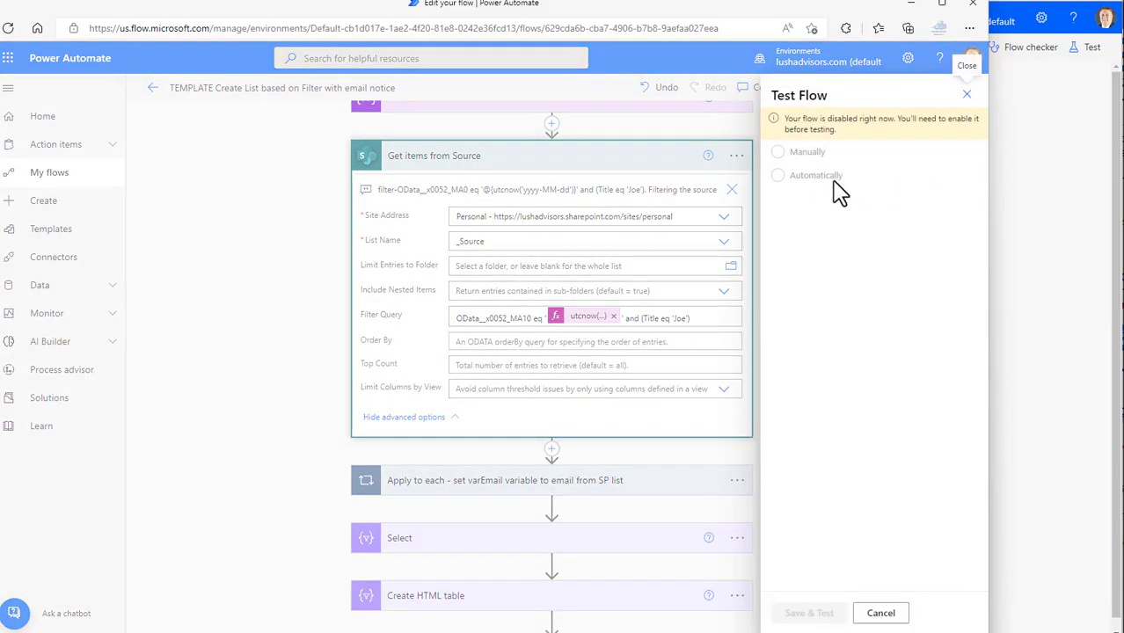
left_click(967, 94)
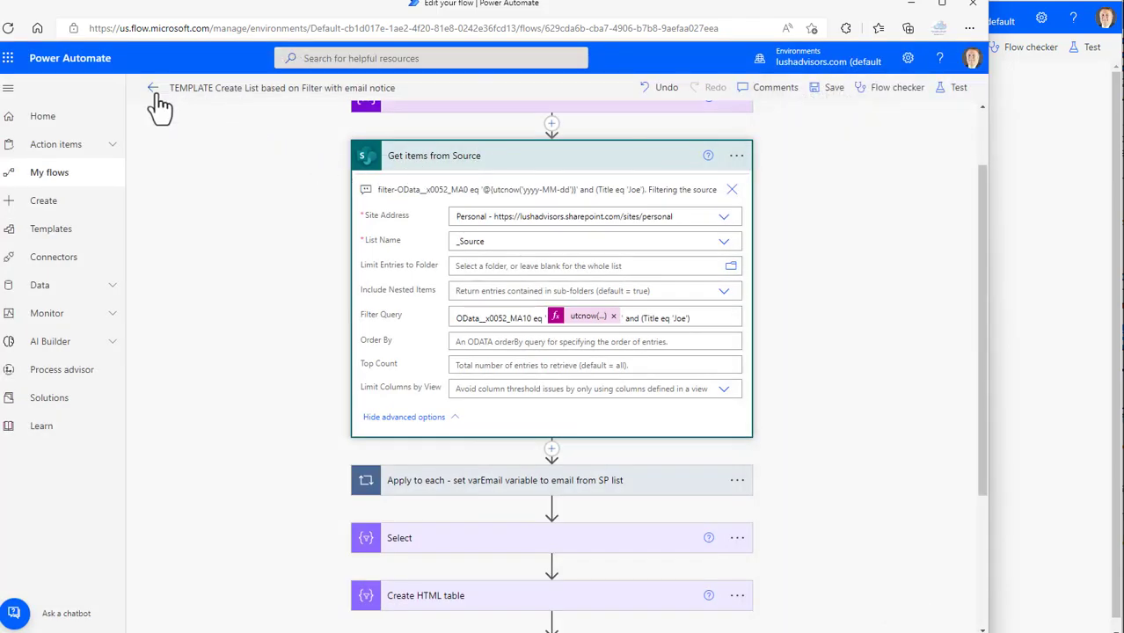
left_click(532, 319)
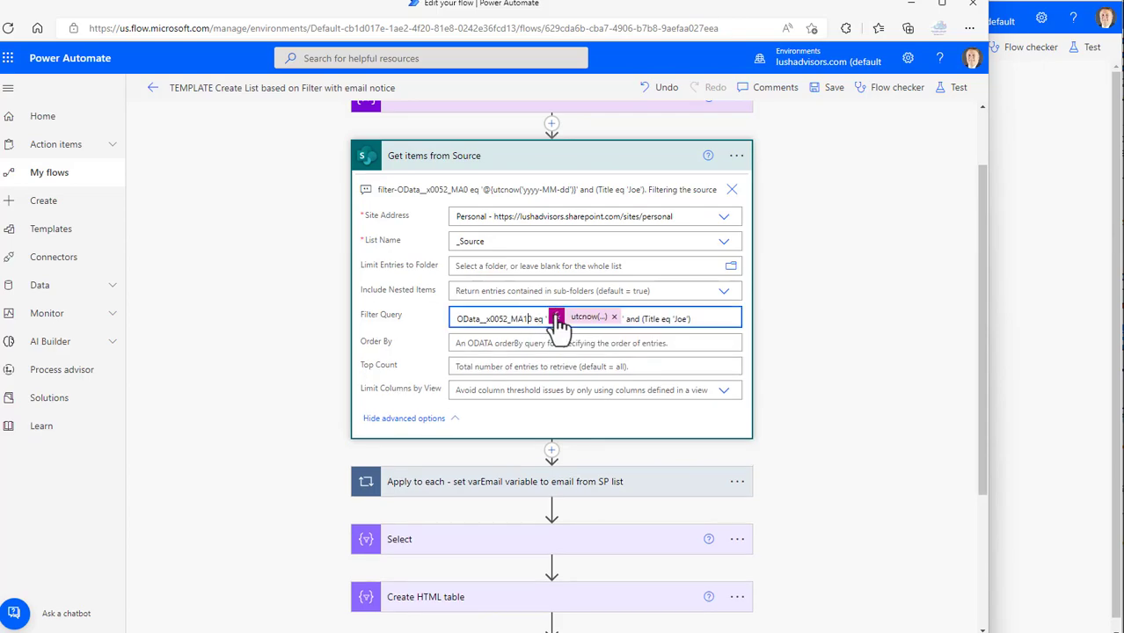
left_click(847, 214)
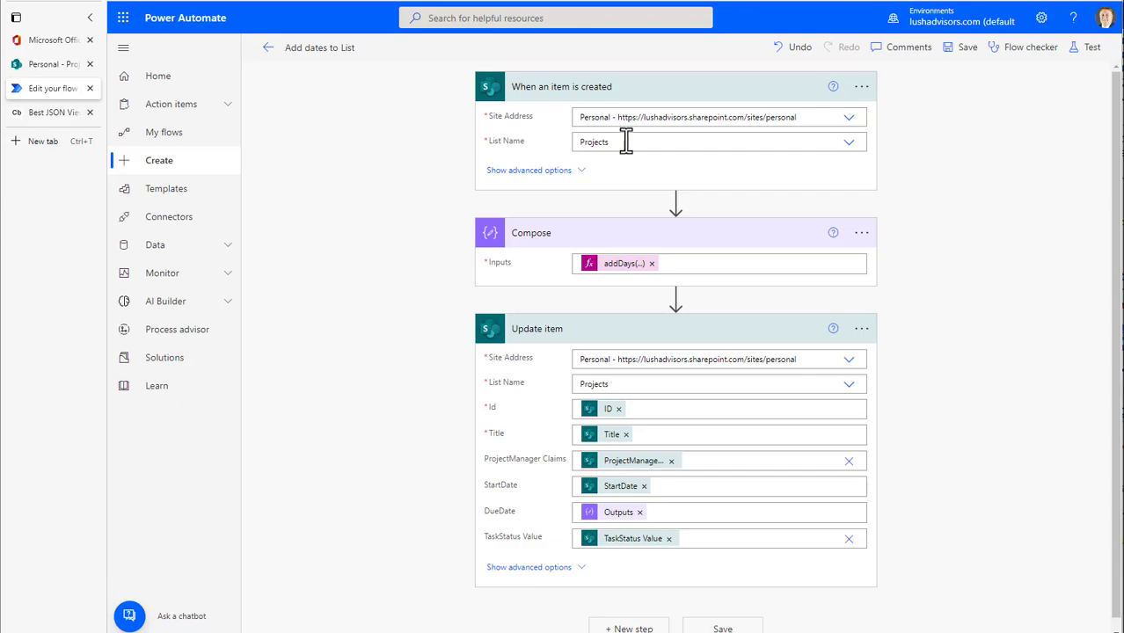
Open the Projects list's settings through the Personal site's contents
left_click(48, 64)
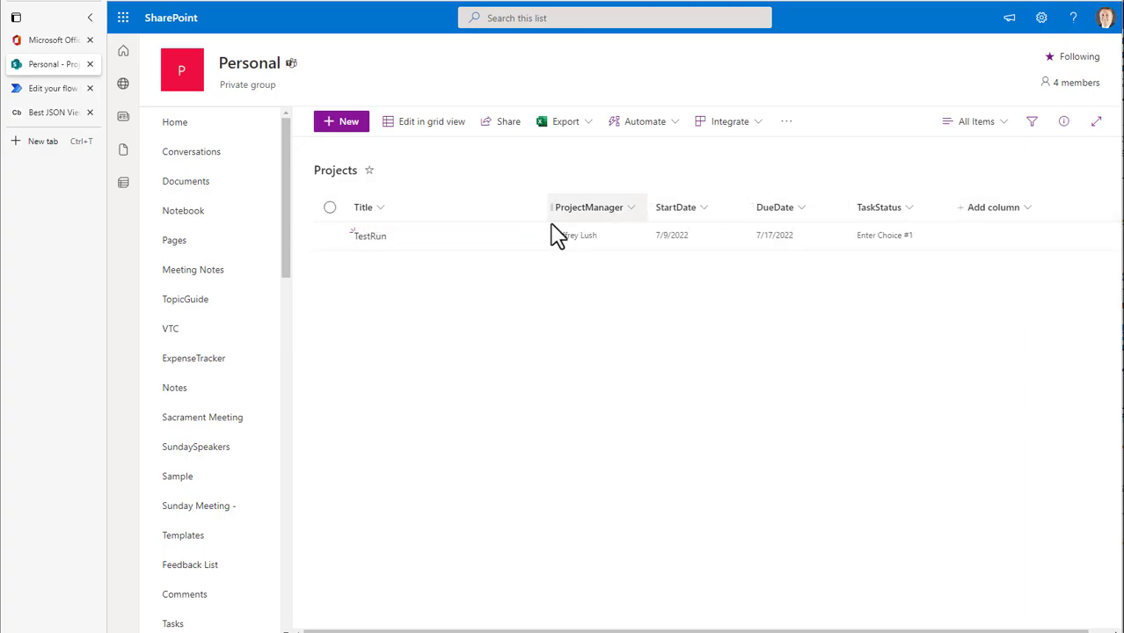
scroll(220, 519, "down", 3)
scroll(234, 519, "down", 10)
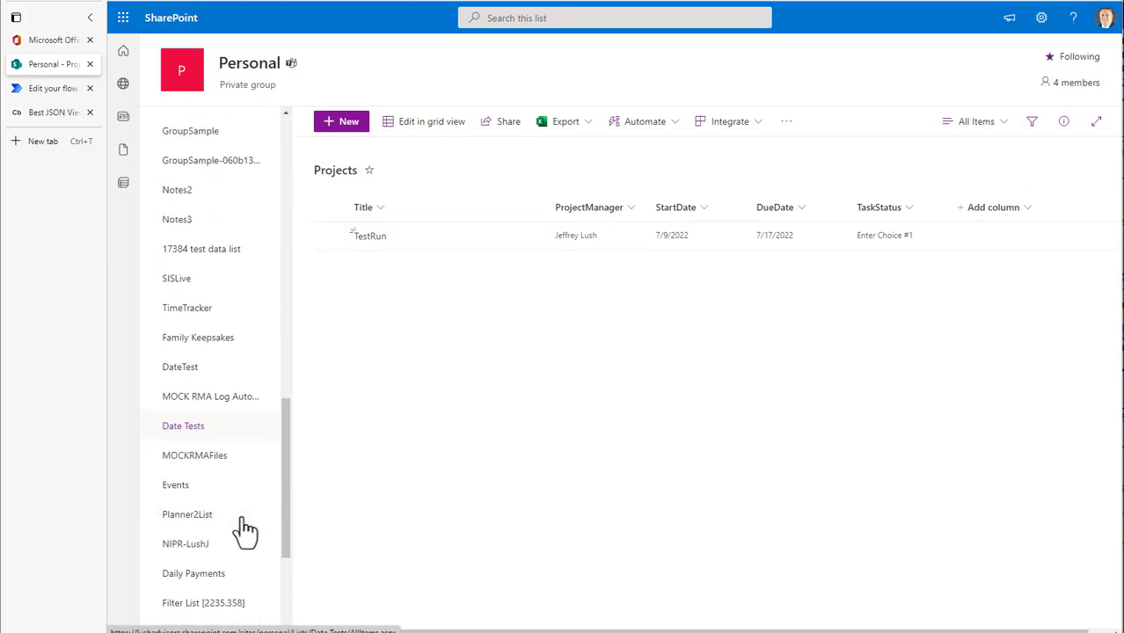
left_click(211, 517)
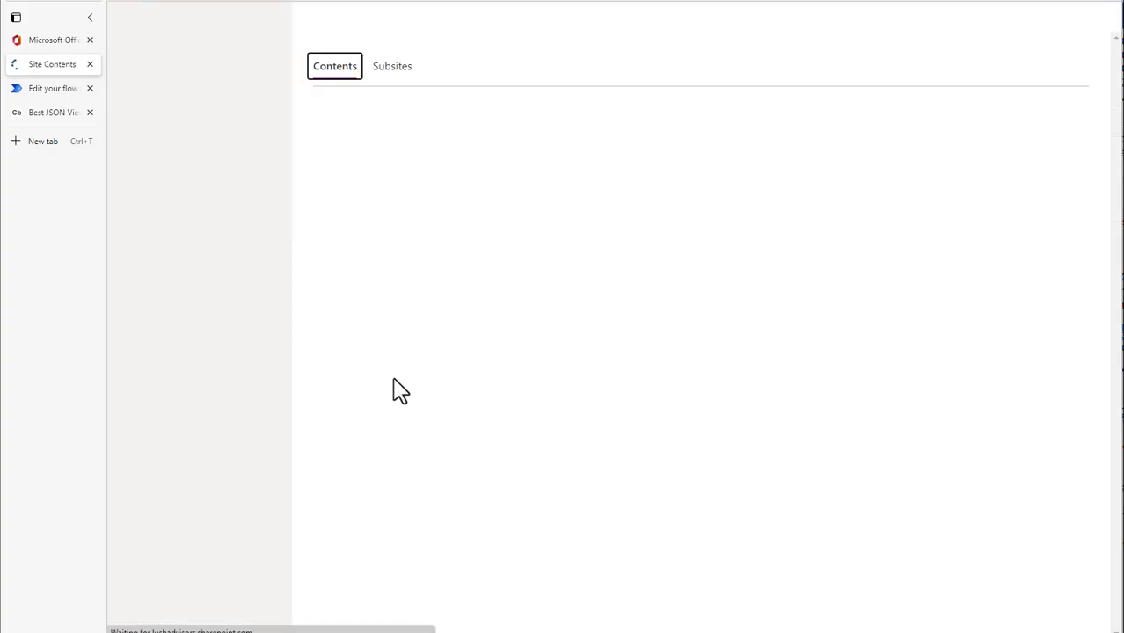
scroll(432, 418, "down", 10)
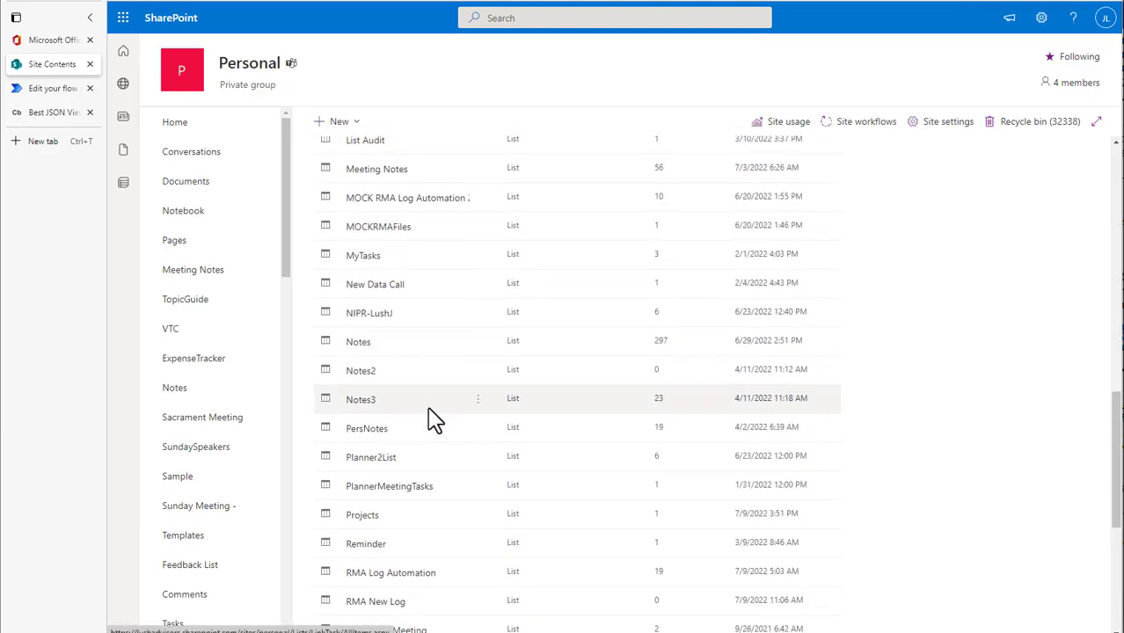
left_click(478, 514)
left_click(508, 569)
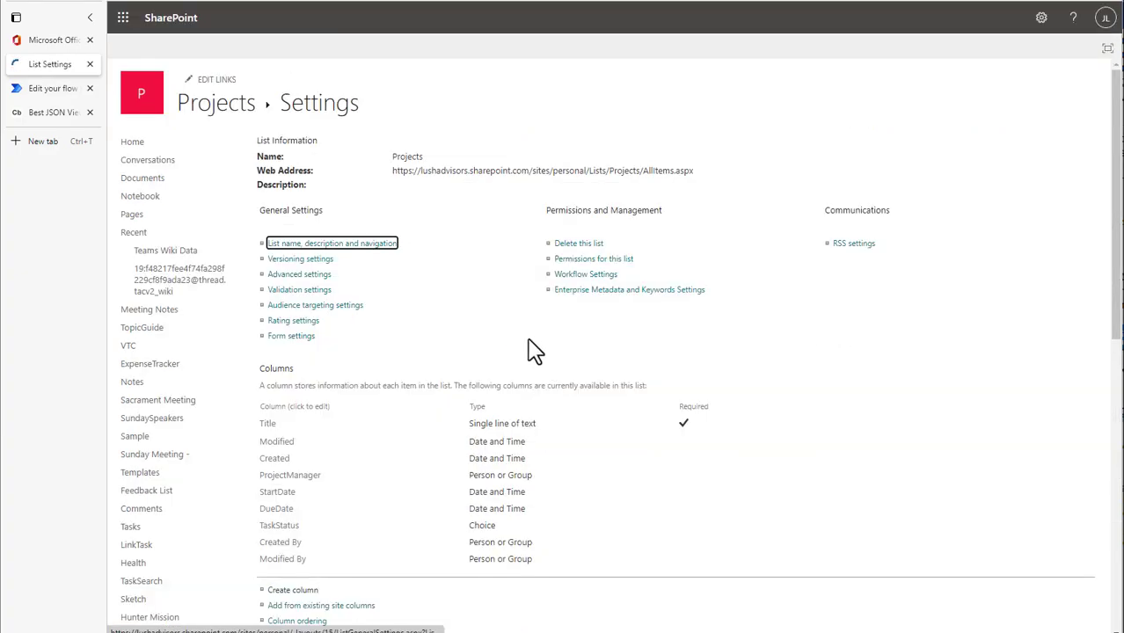
Review the column types in the Projects list settings and return to the list
scroll(547, 352, "down", 4)
scroll(533, 357, "up", 2)
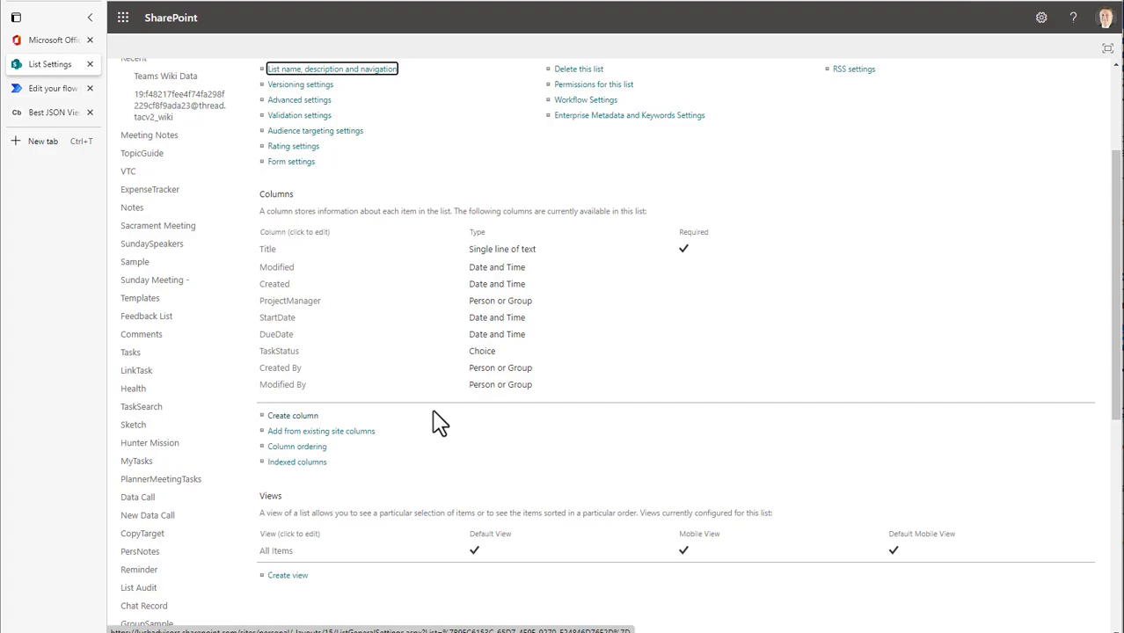
scroll(464, 352, "up", 5)
left_click(221, 112)
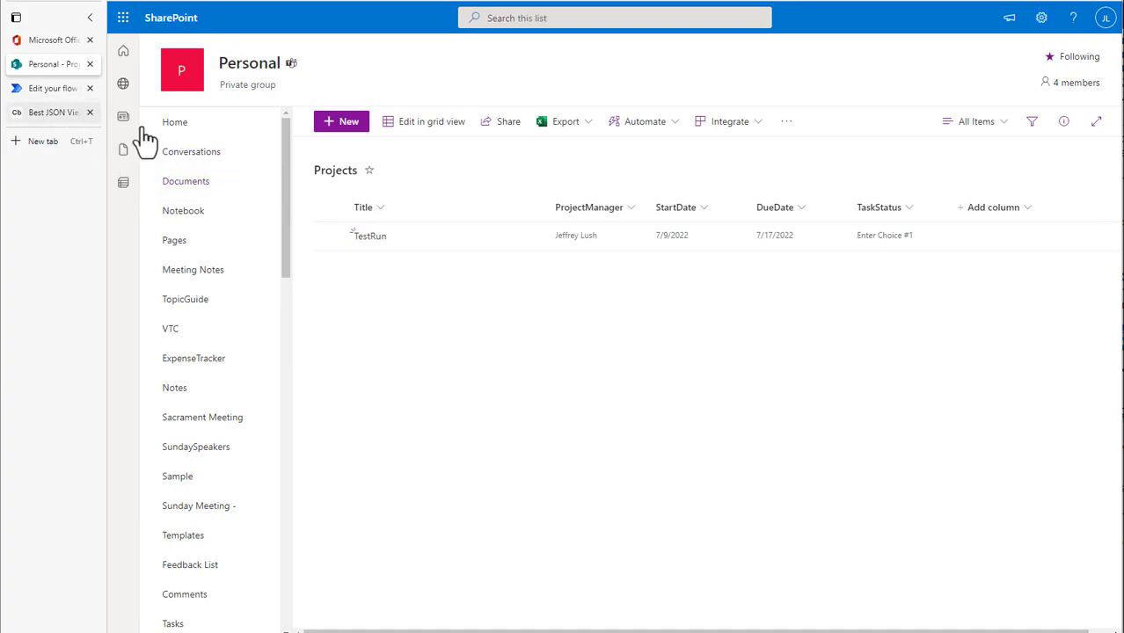
Select the TestRun item in Projects and compare its dates with the RMA Log Automation list's date columns
left_click(780, 237)
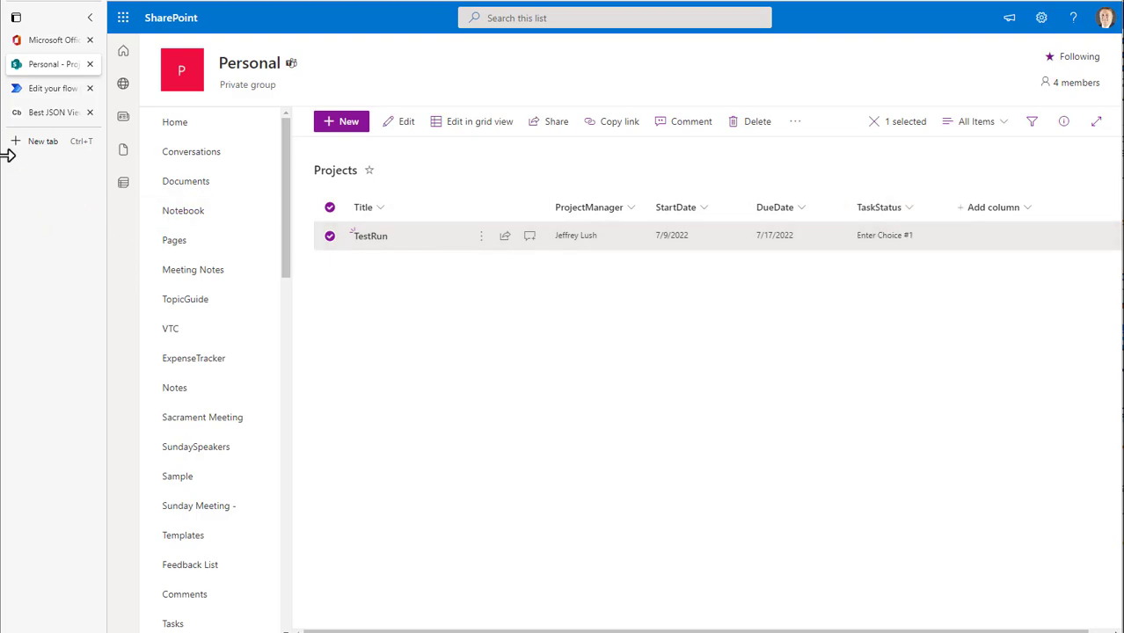
key("alt+Tab")
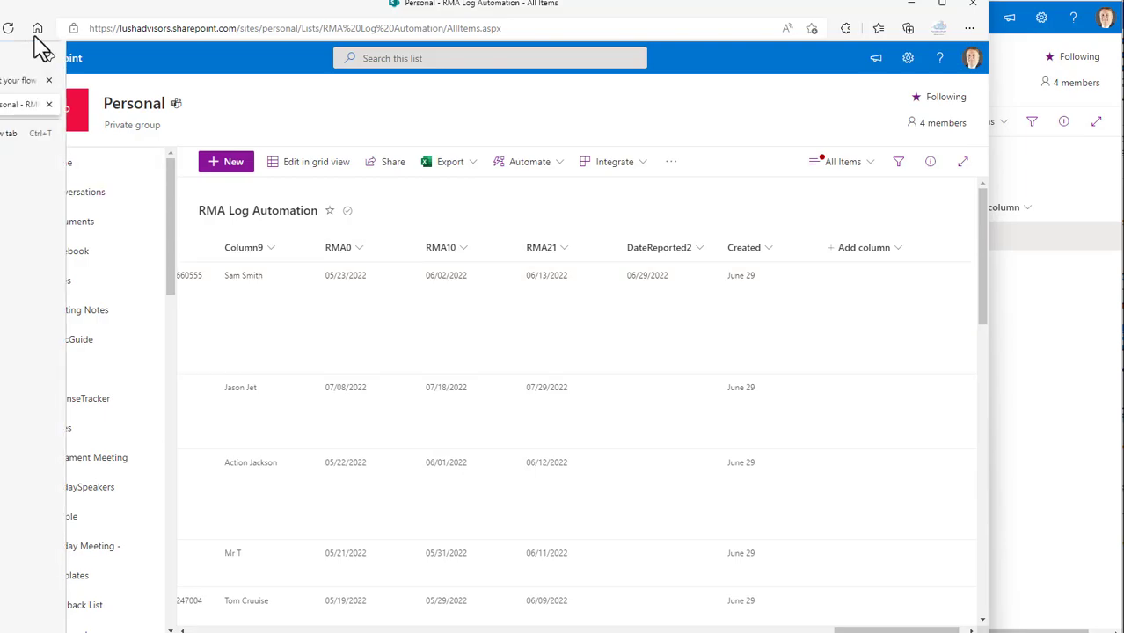
key("alt+Tab")
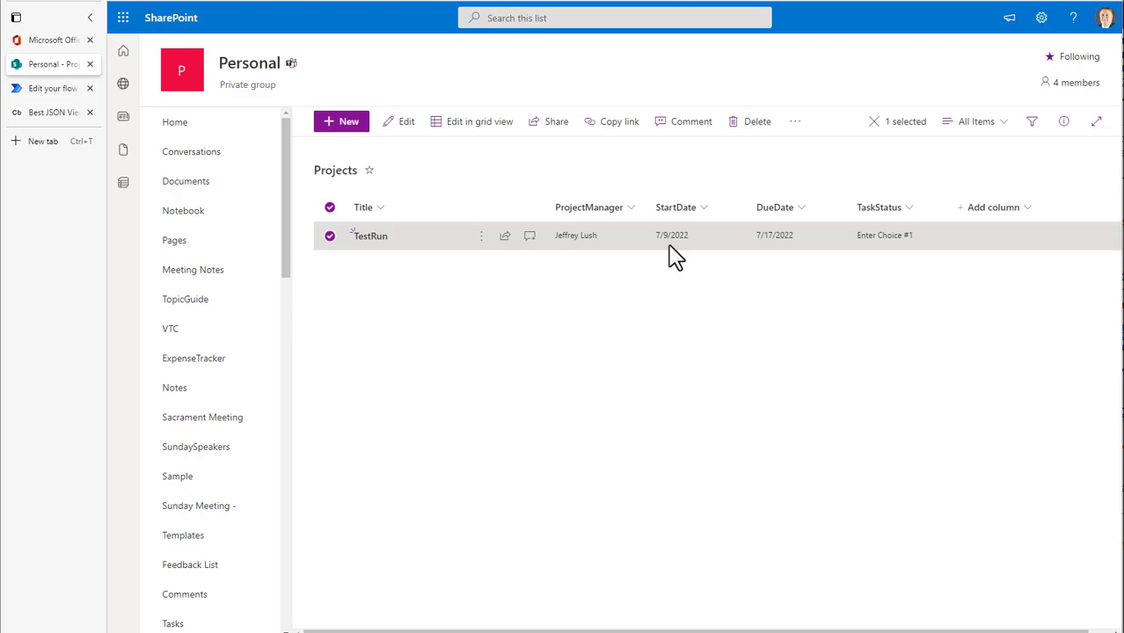
Expand the advanced options of the Add dates to List flow's trigger and check the Projects list it uses
left_click(48, 89)
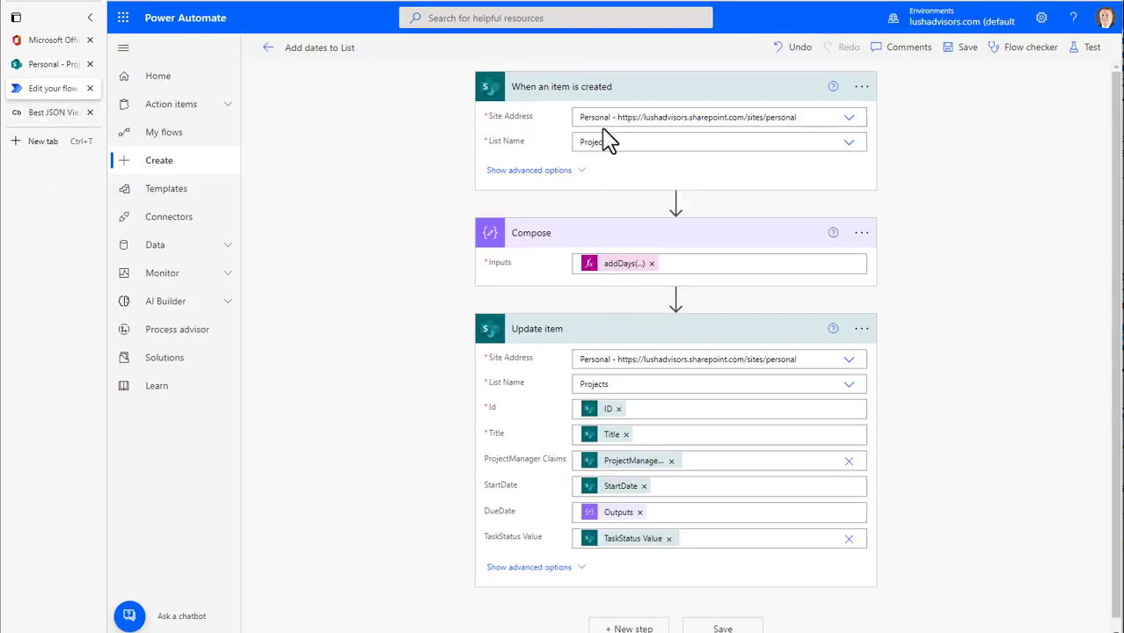
left_click(530, 171)
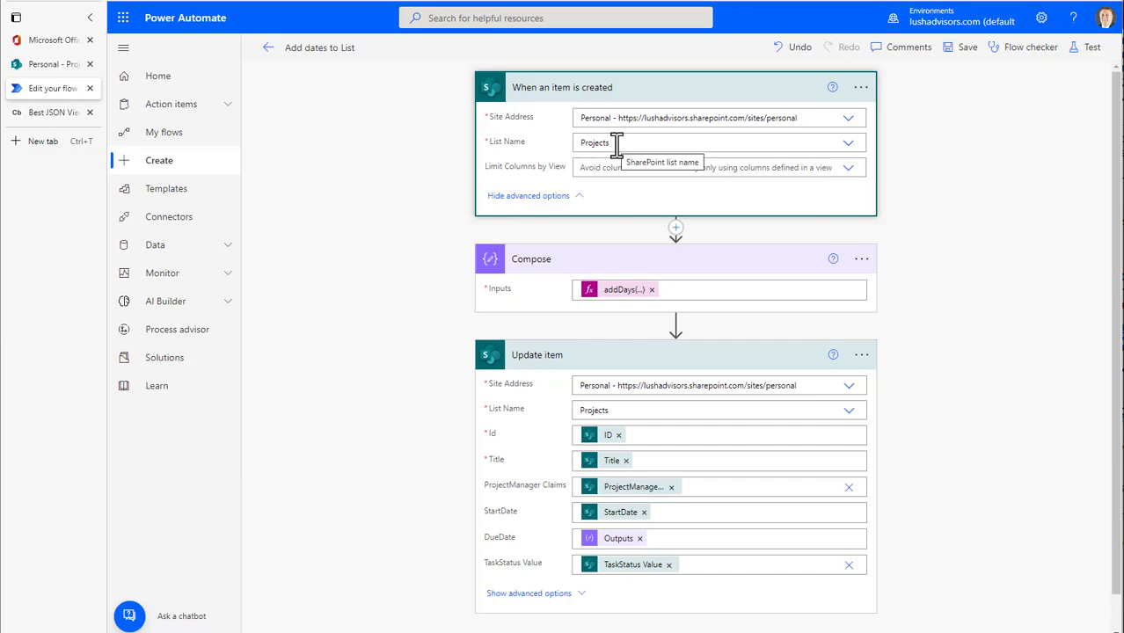
left_click(48, 69)
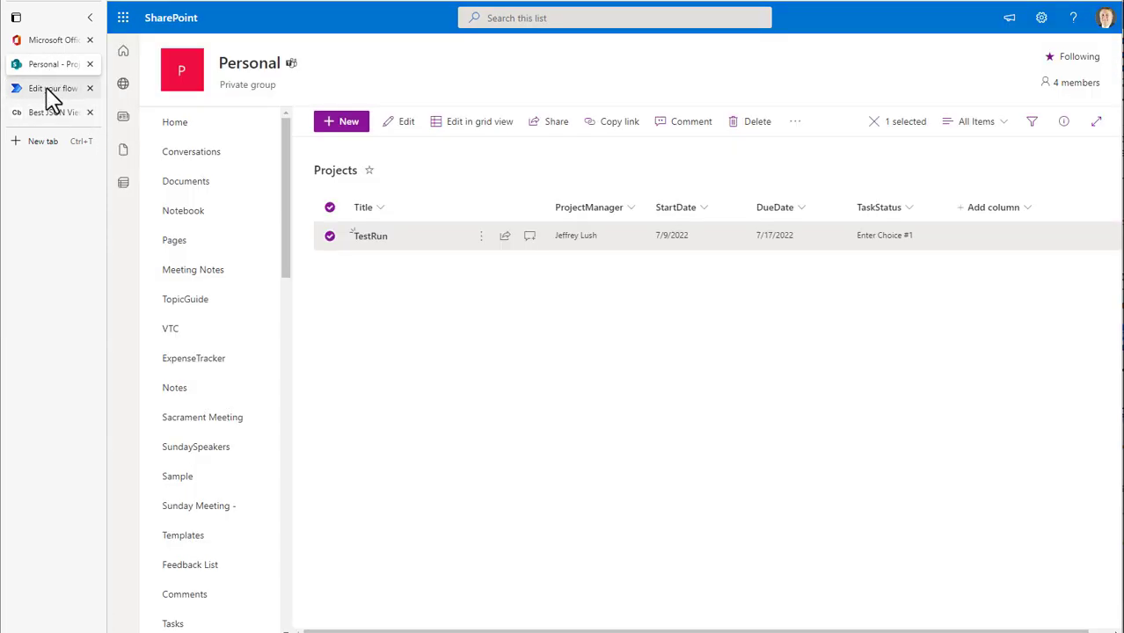
left_click(49, 89)
Open the addDays expression in the Compose action's Inputs and select its full text for copying
left_click(625, 292)
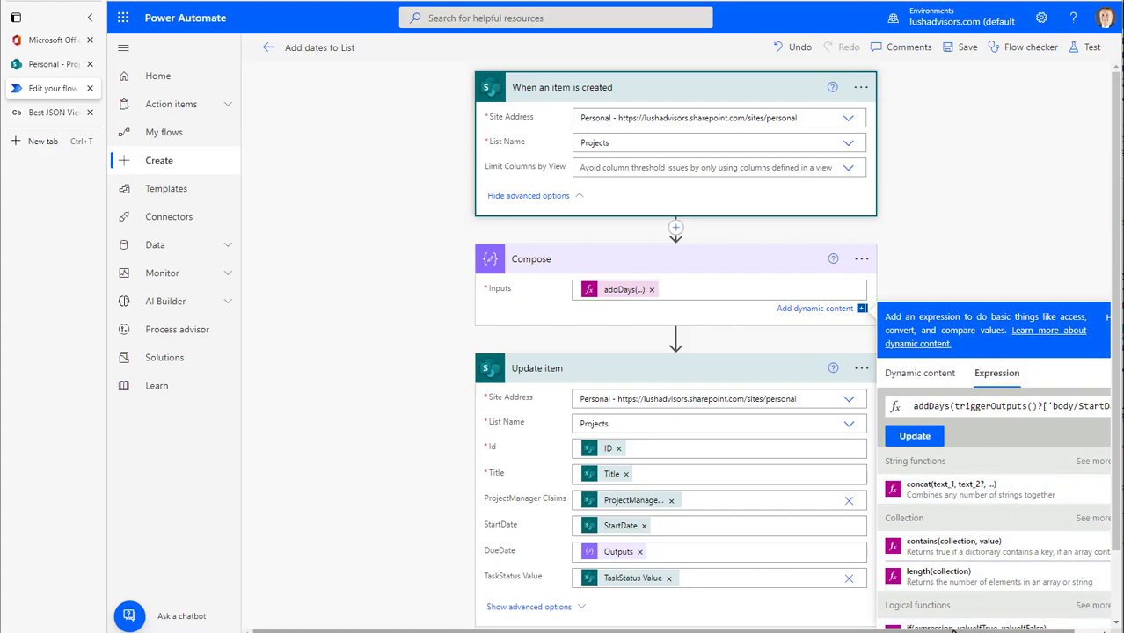
left_click_drag(961, 631, 1038, 630)
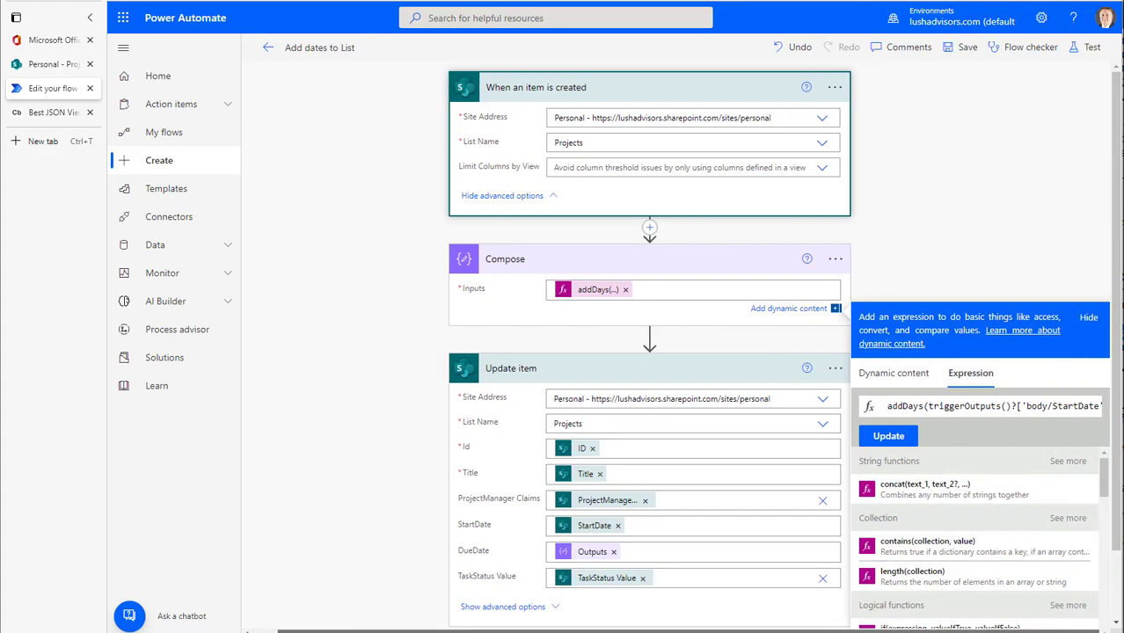
left_click(884, 409)
key("ctrl+a")
key("ctrl+c")
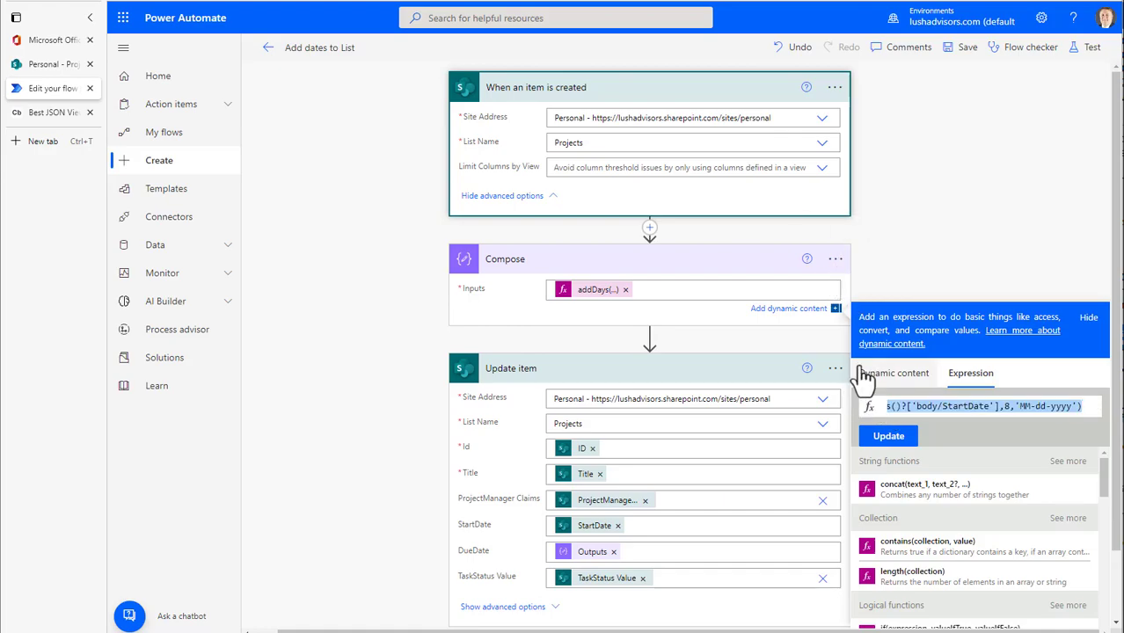
Add a note to the Compose action containing addDays(triggerOutputs()?['body/StartDate'],8,'MM-dd-yyyy')
left_click(836, 260)
left_click(861, 259)
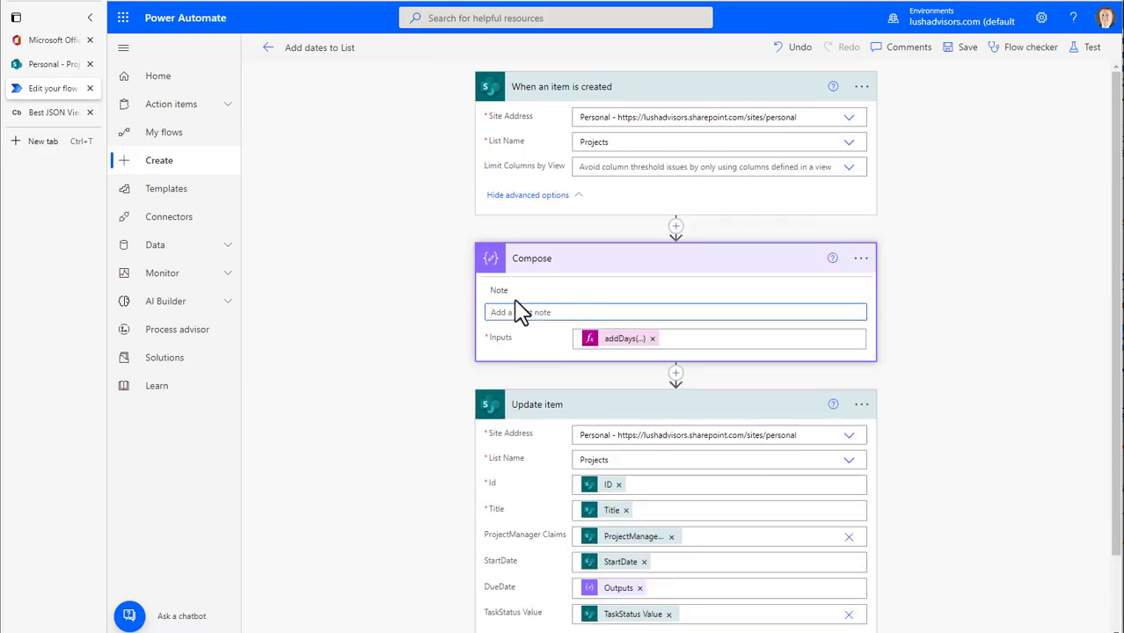
left_click(498, 310)
key("ctrl+v")
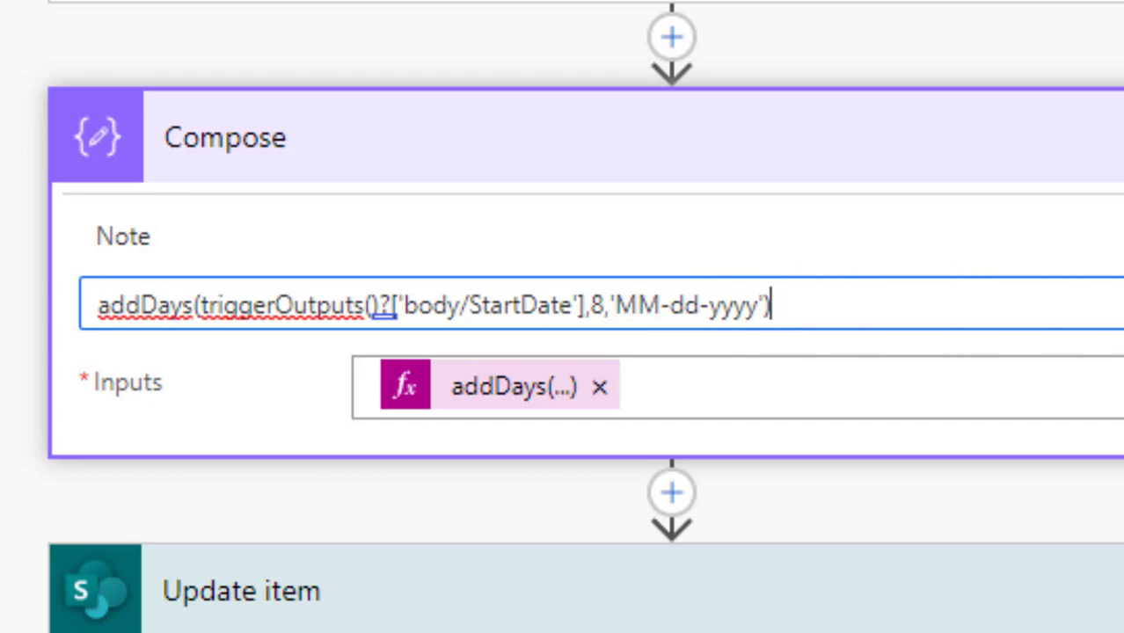
key("Return")
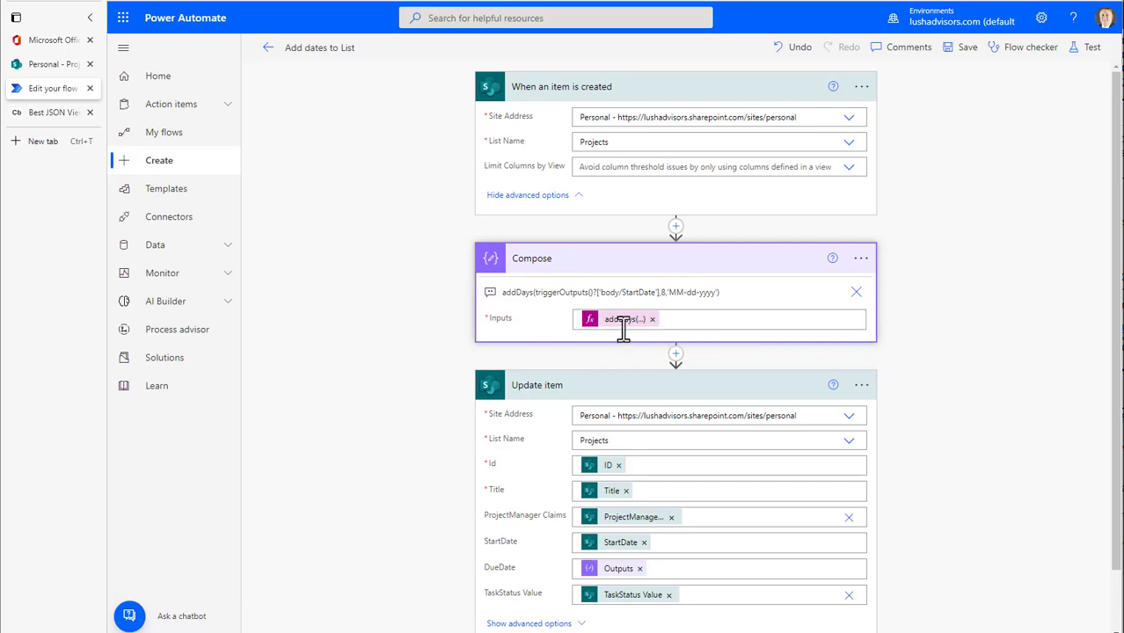
Save the Add dates to List flow and start a manual test of it
scroll(991, 419, "down", 2)
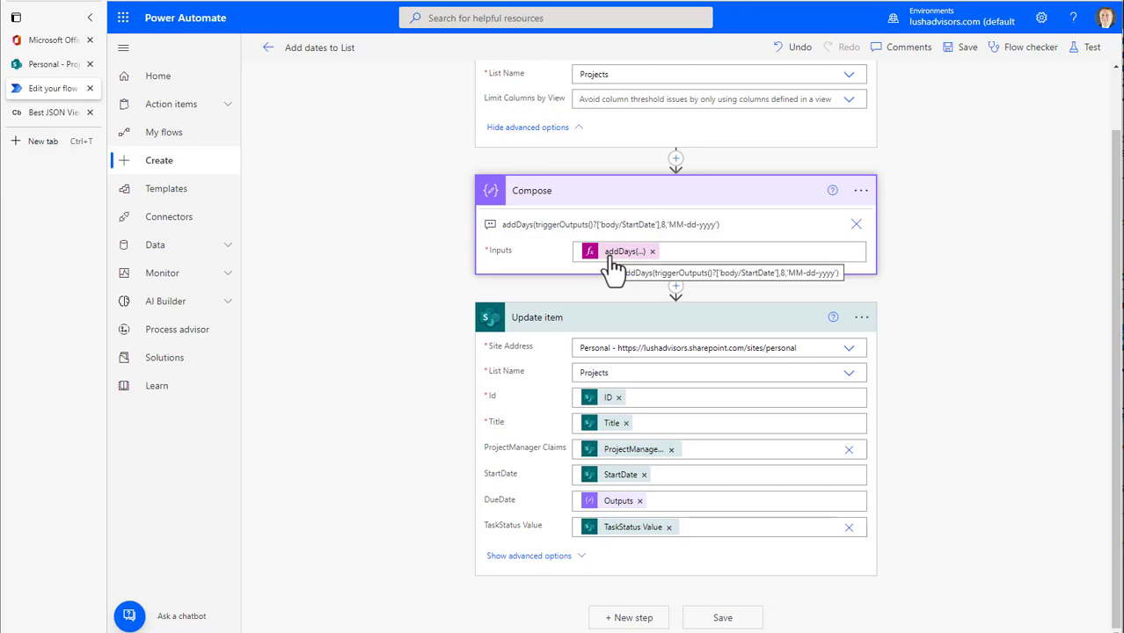
scroll(1038, 132, "up", 2)
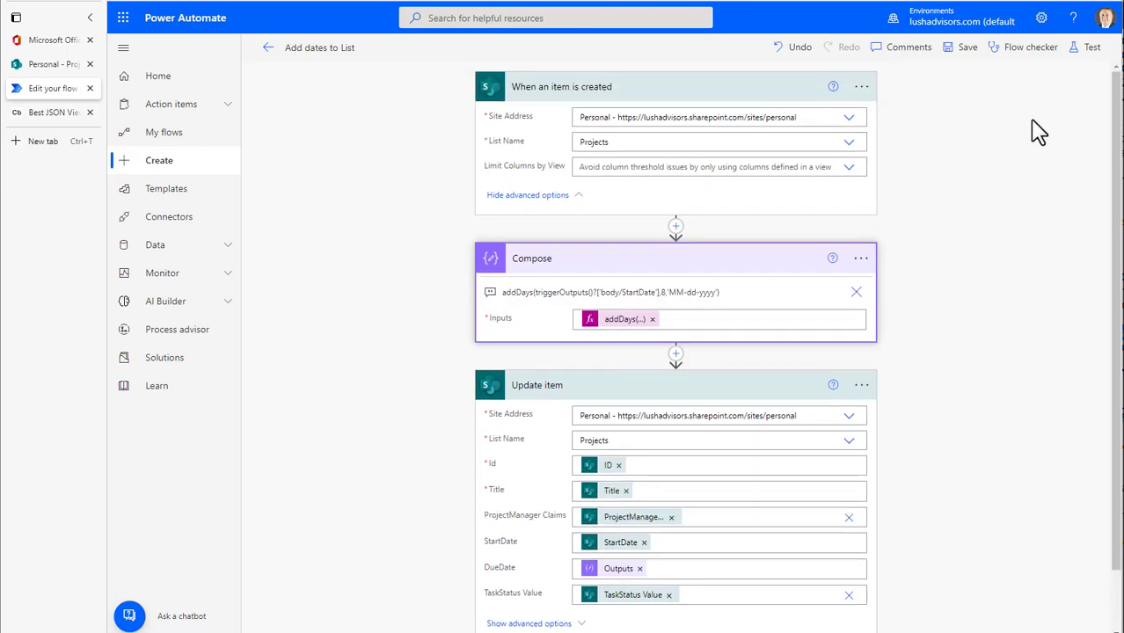
left_click(1092, 49)
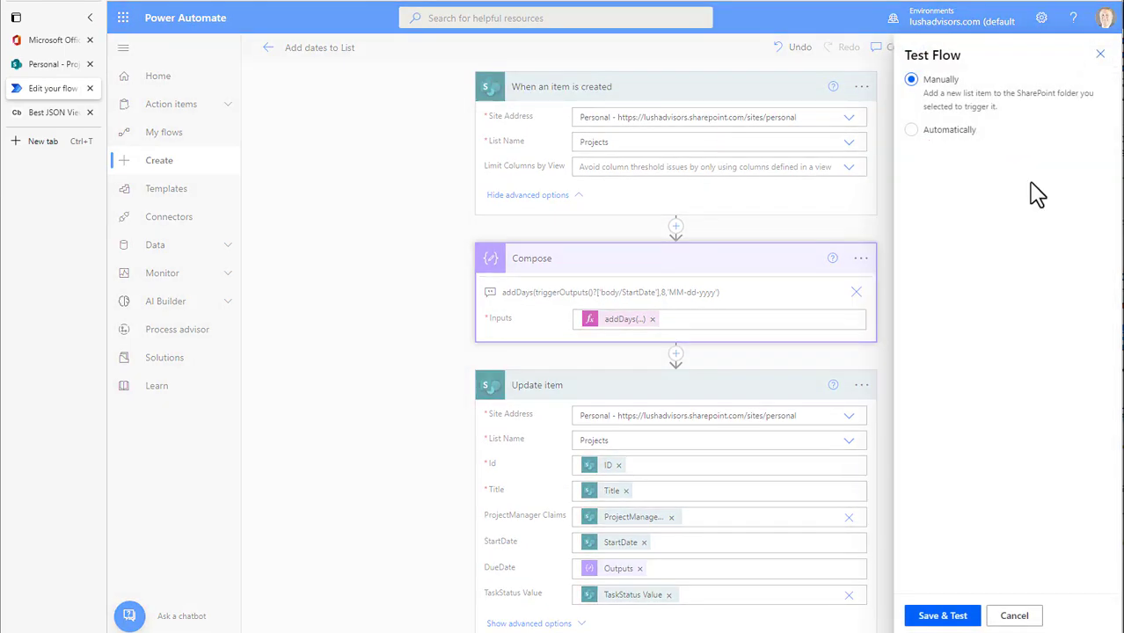
left_click(942, 616)
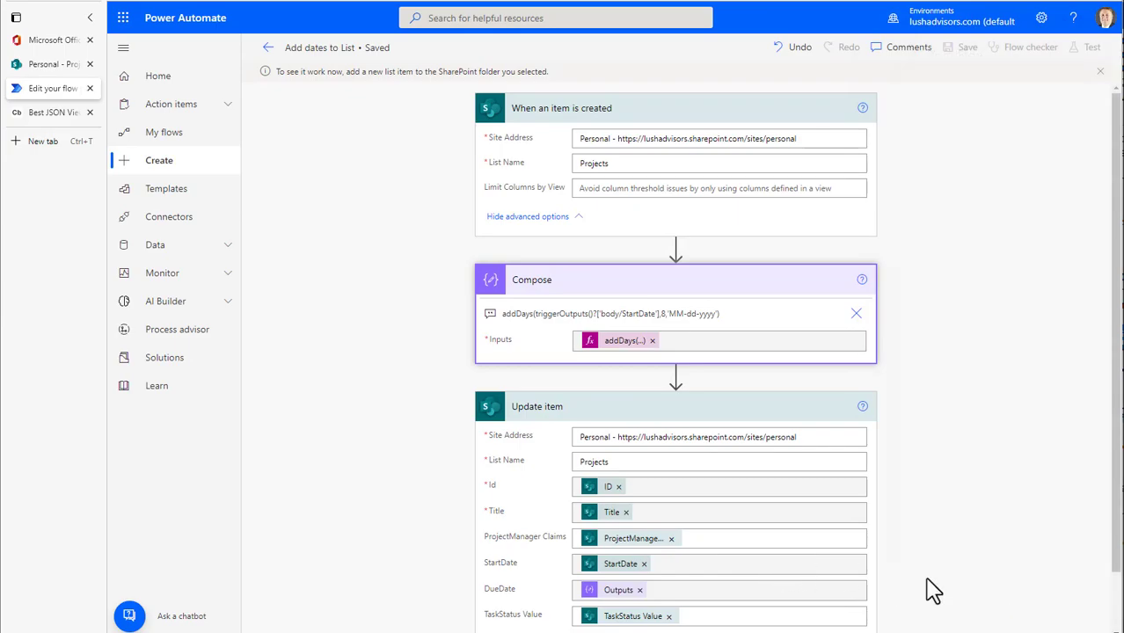
Switch to the SharePoint Projects list and add an item in grid view titled TesRun2, with the project manager's name assigned
left_click(52, 67)
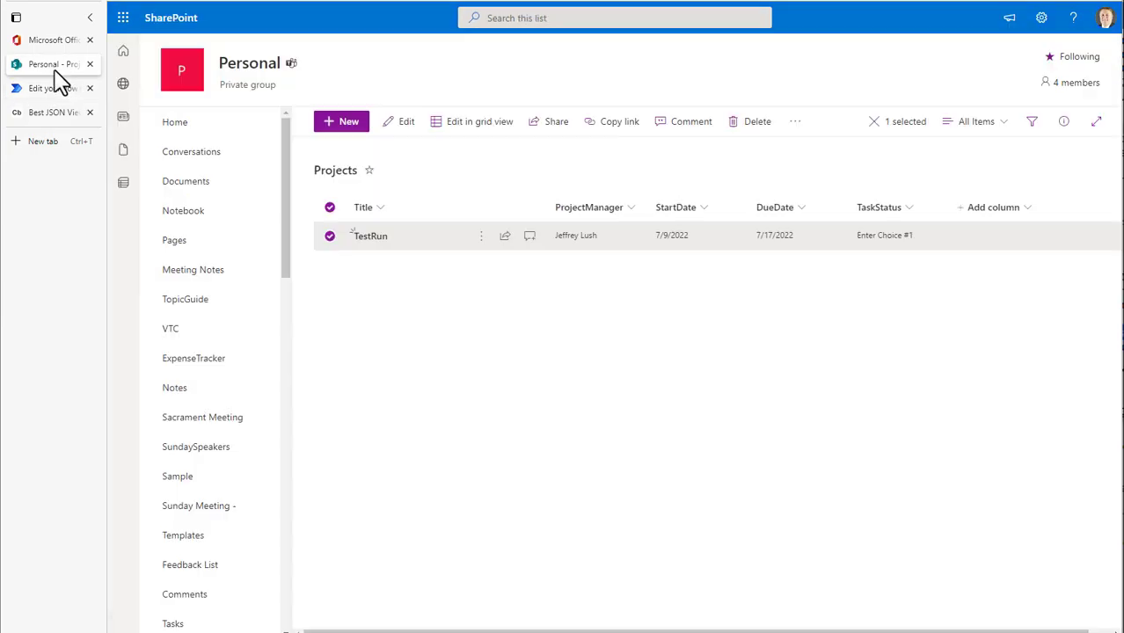
left_click(472, 123)
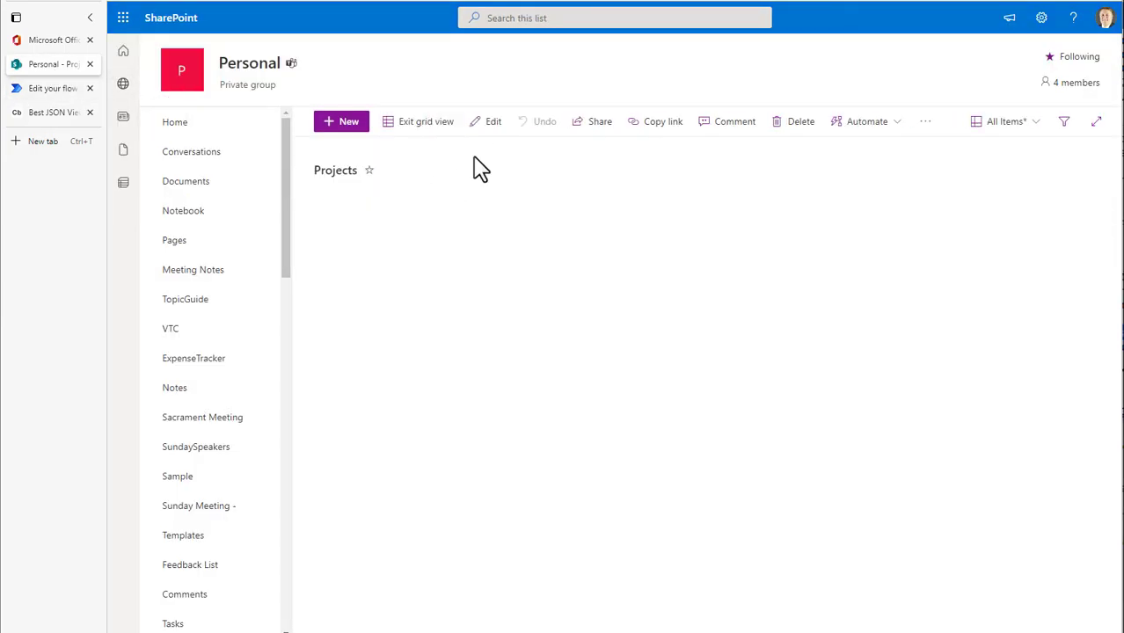
left_click(387, 273)
type("Tes")
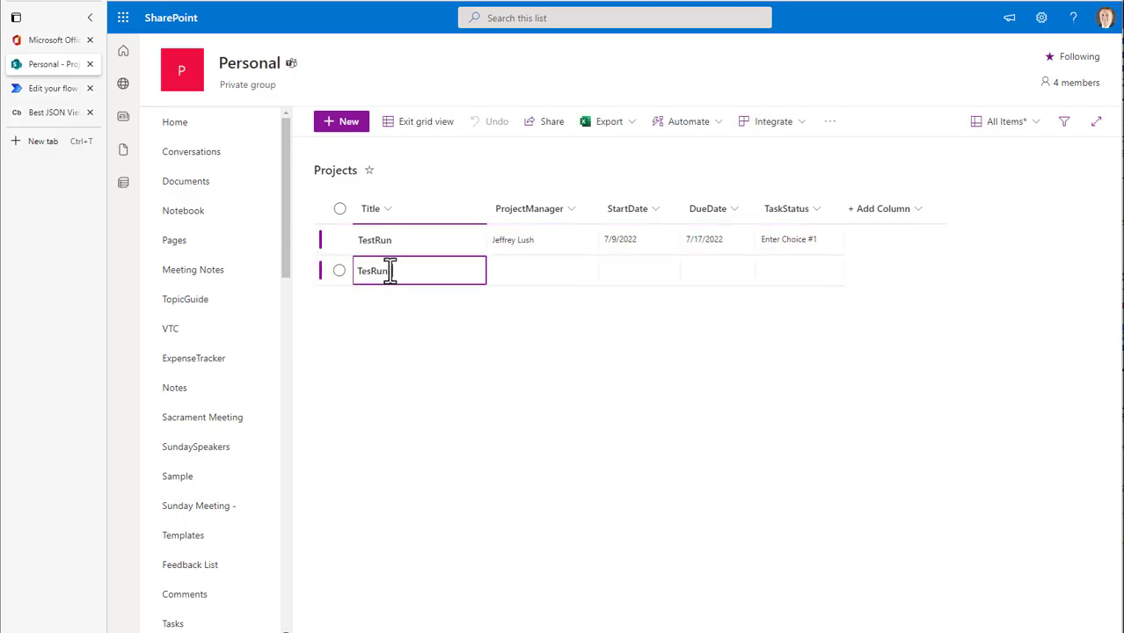
type("Run")
key("Tab")
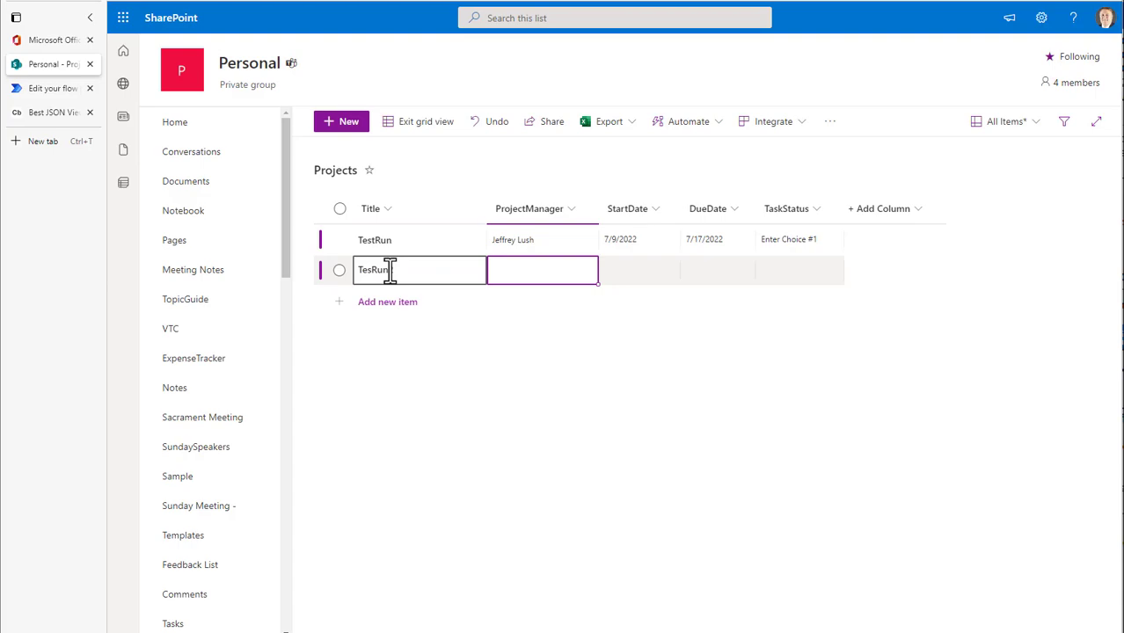
type("Jeff")
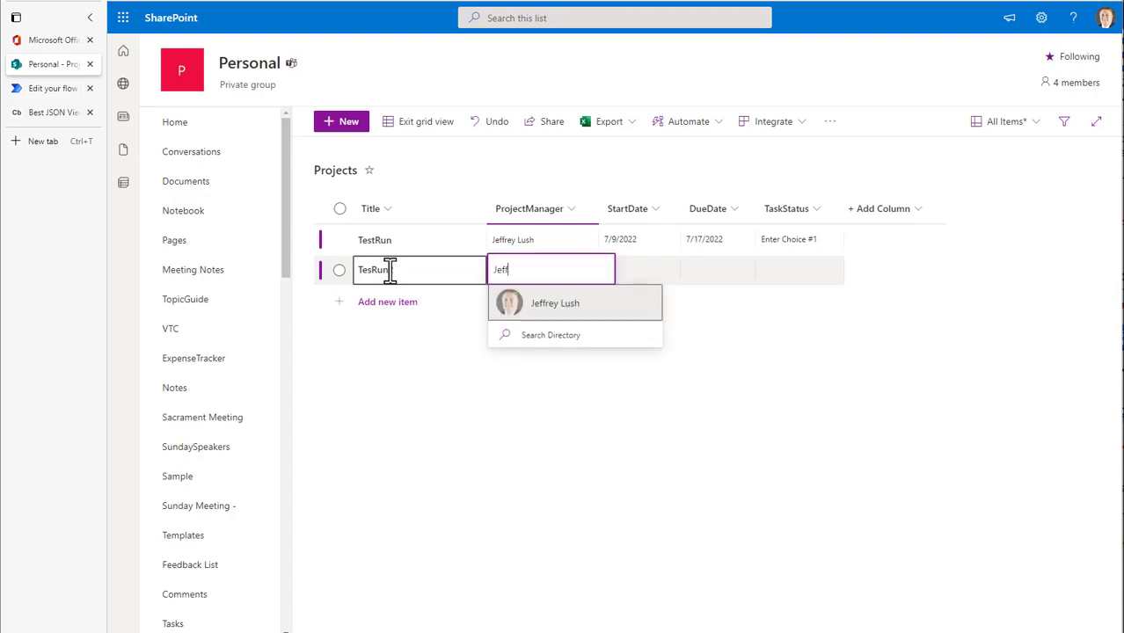
left_click(577, 306)
Set TesRun2's StartDate to 7/9/2022 and TaskStatus to Enter Choice #3, leaving DueDate empty, and exit grid view
left_click(629, 273)
left_click(731, 362)
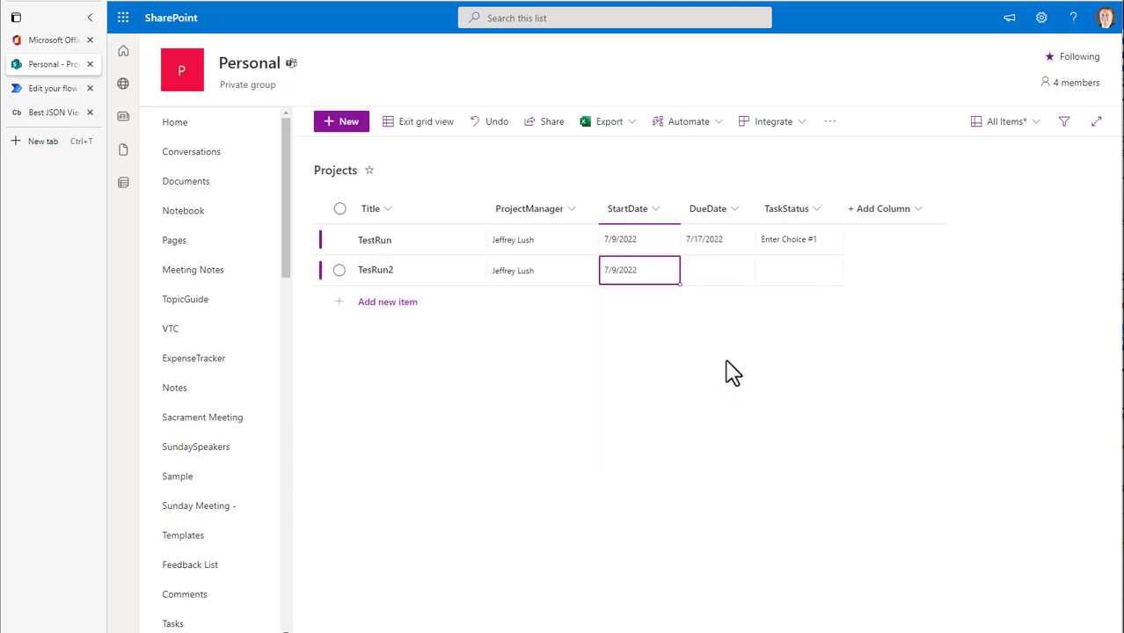
left_click(794, 280)
left_click(815, 349)
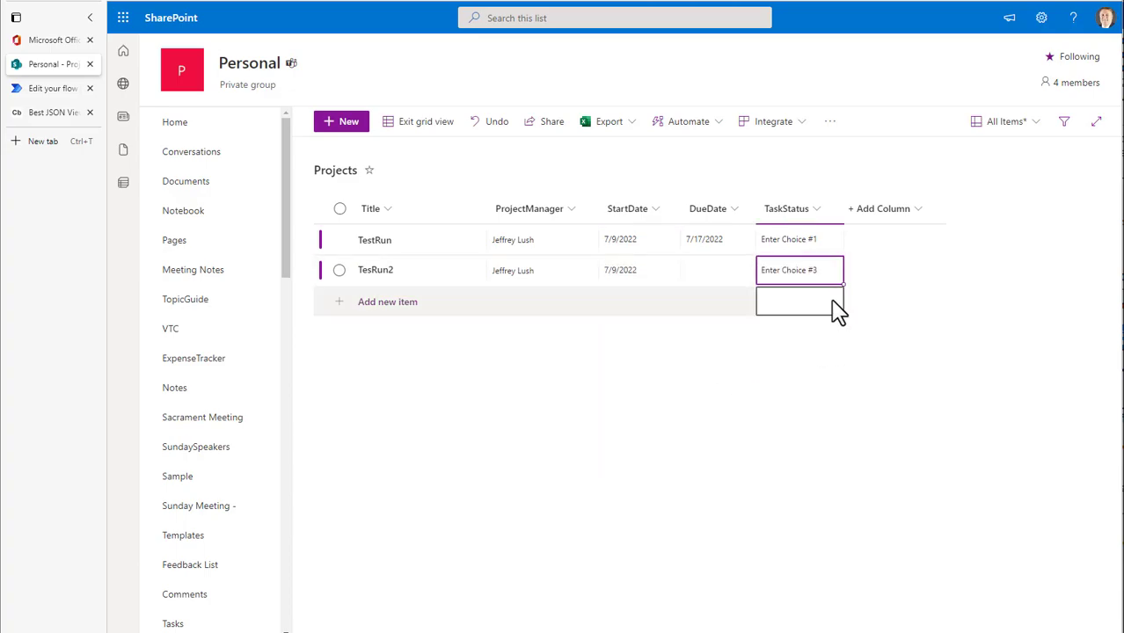
left_click(413, 132)
Check the flow's test run in Power Automate, and refresh the Projects list to check TesRun2's DueDate
left_click(55, 89)
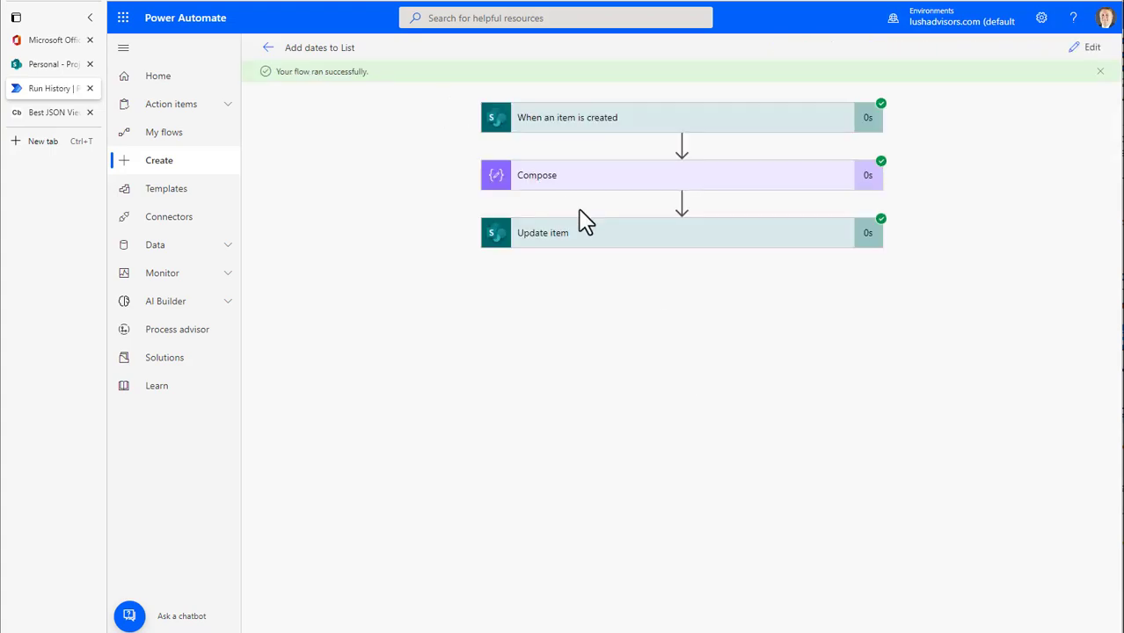
left_click(37, 66)
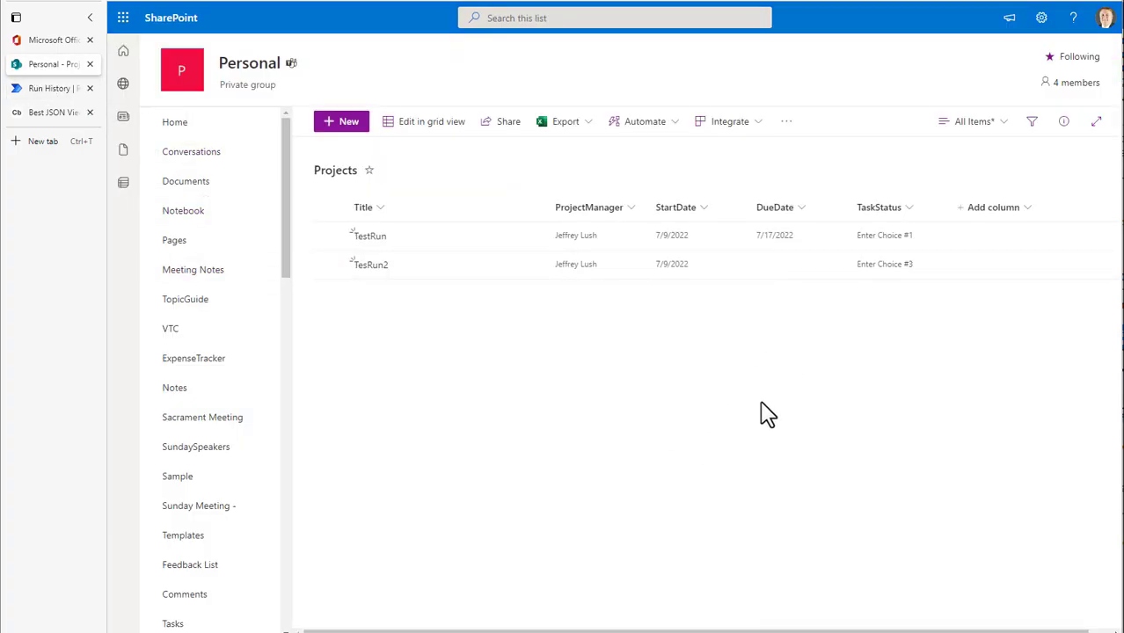
key("F5")
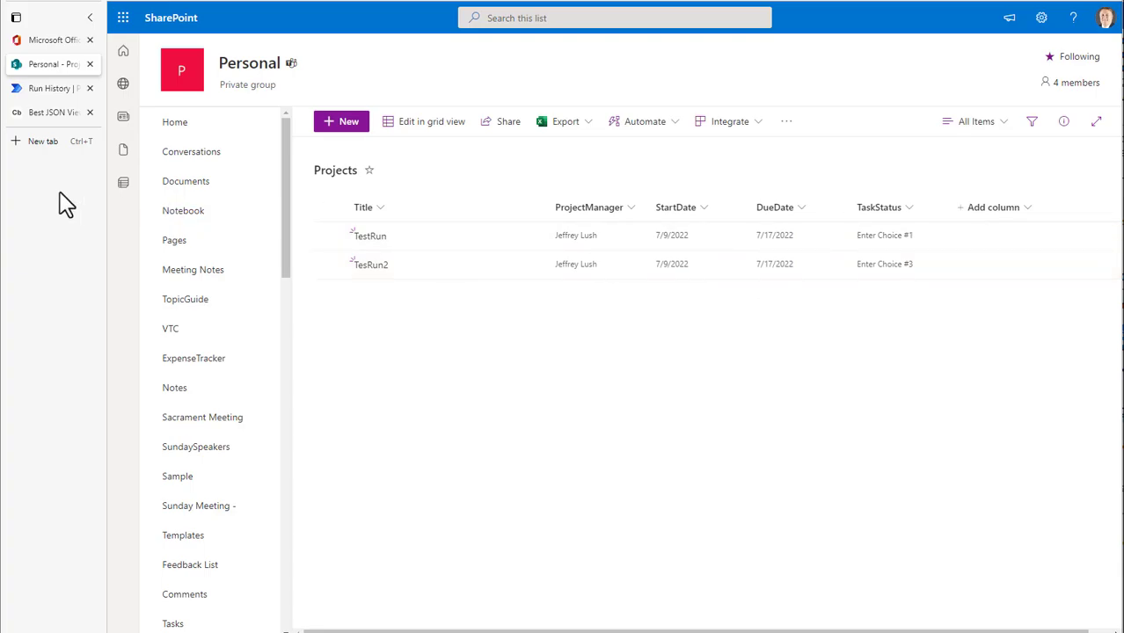
Return to the Power Automate run and expand the Compose action and the trigger to inspect their inputs and outputs
left_click(45, 89)
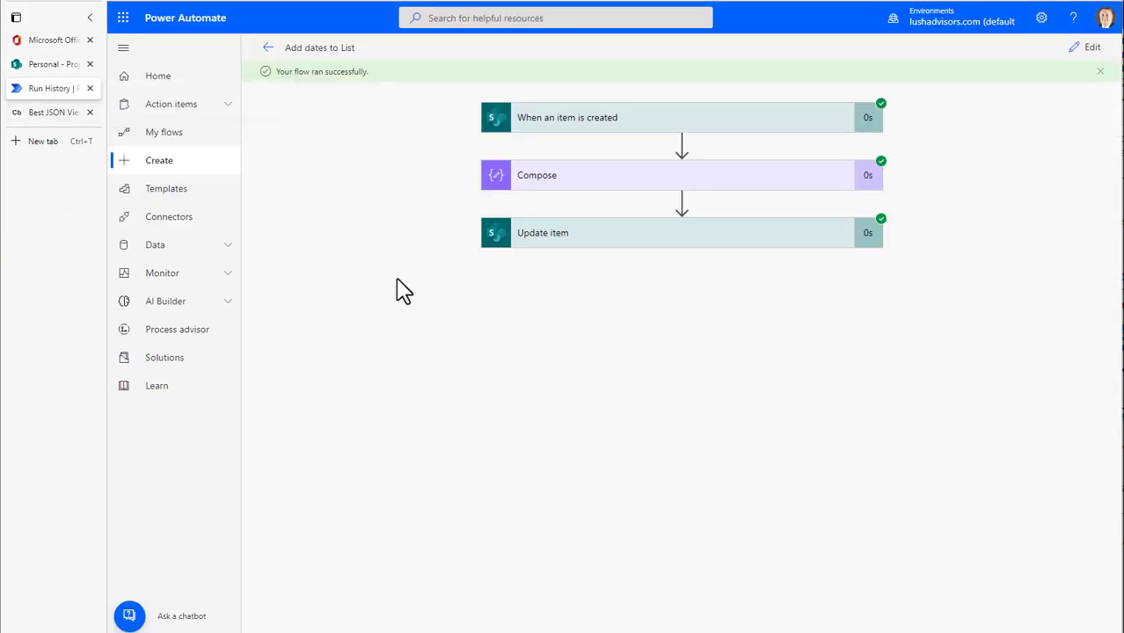
left_click(567, 181)
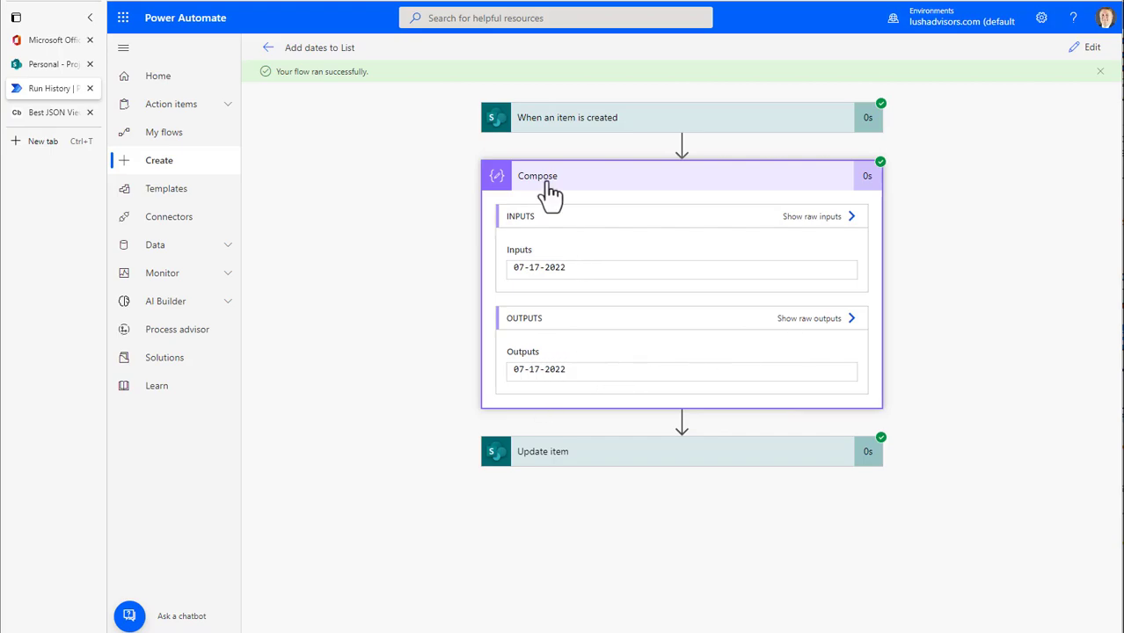
left_click(567, 125)
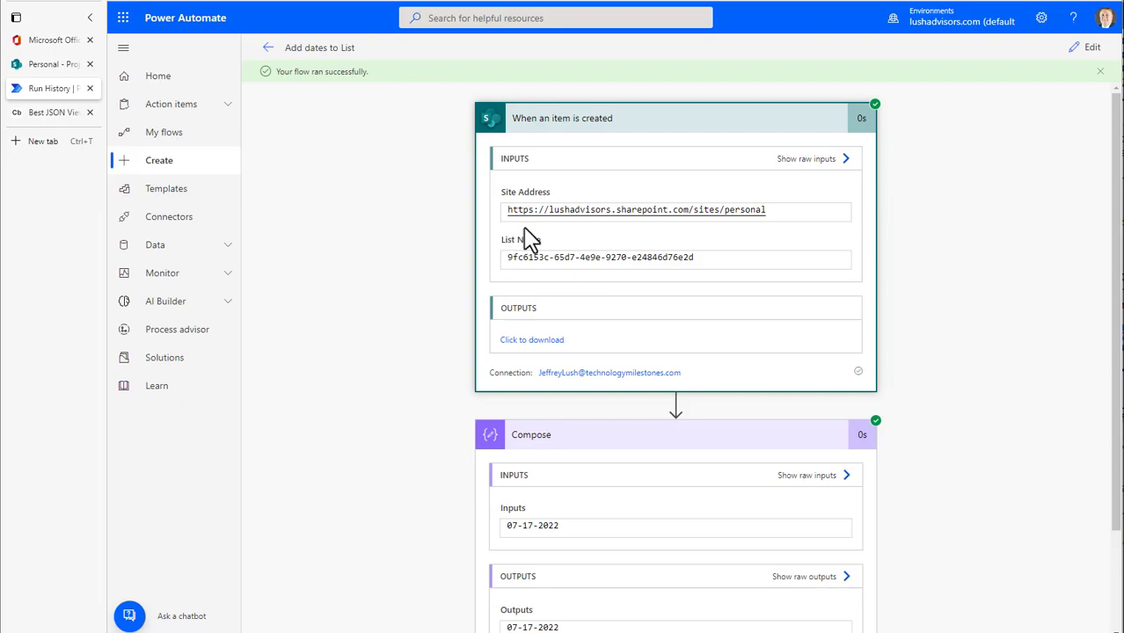
Open the trigger's downloadable output, copy all of it and replace the JSON in Code Beautify's JSON Viewer with it
left_click(532, 341)
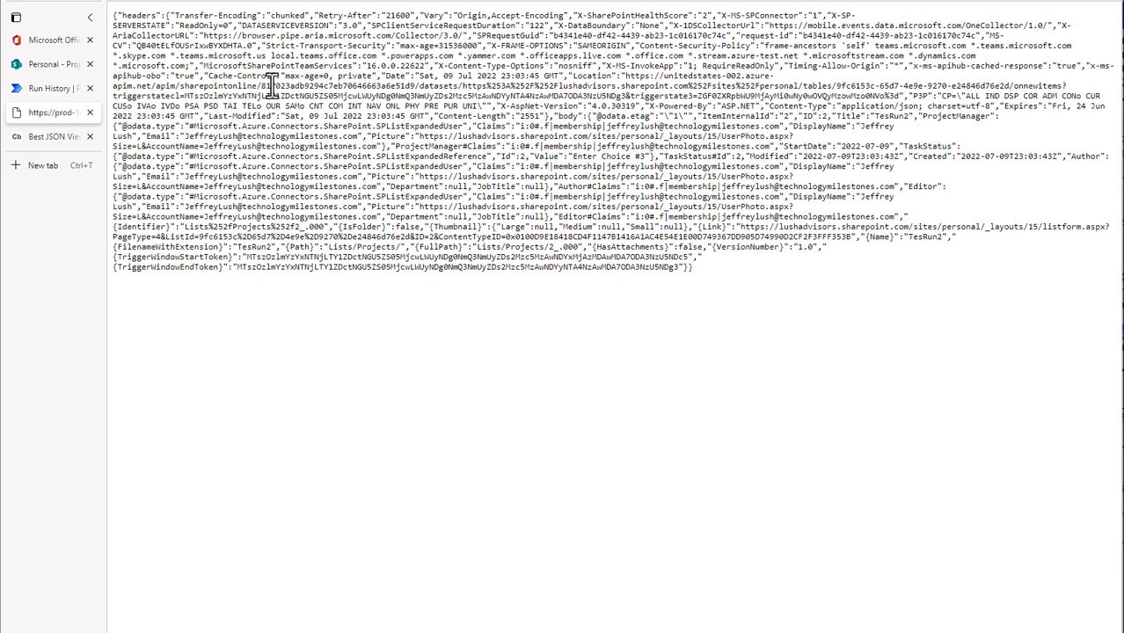
key("ctrl+a")
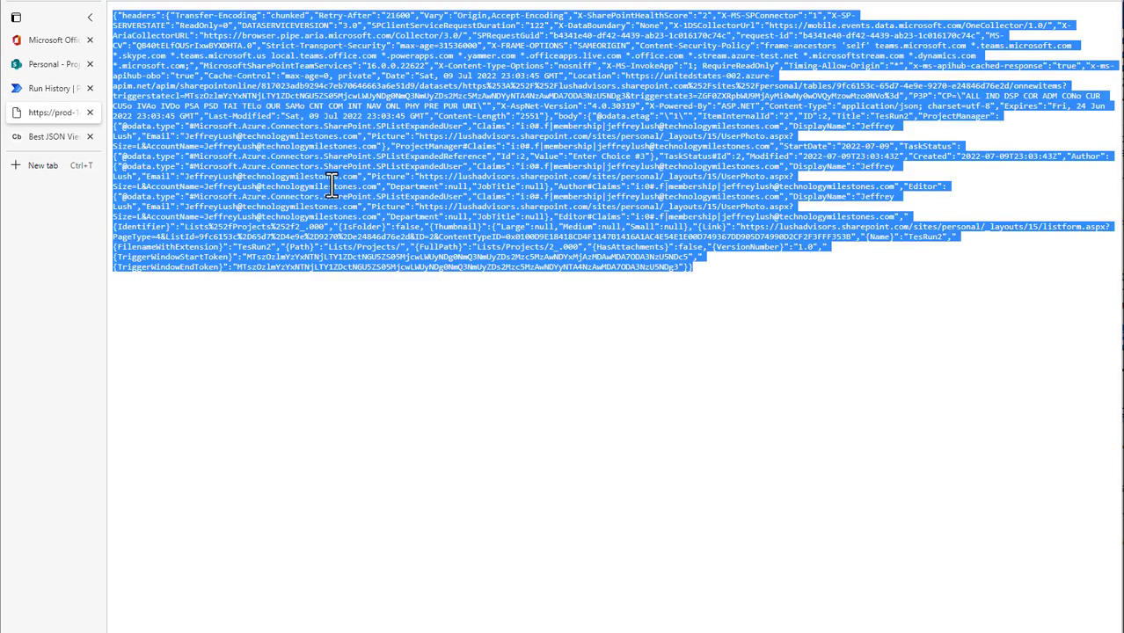
left_click(53, 139)
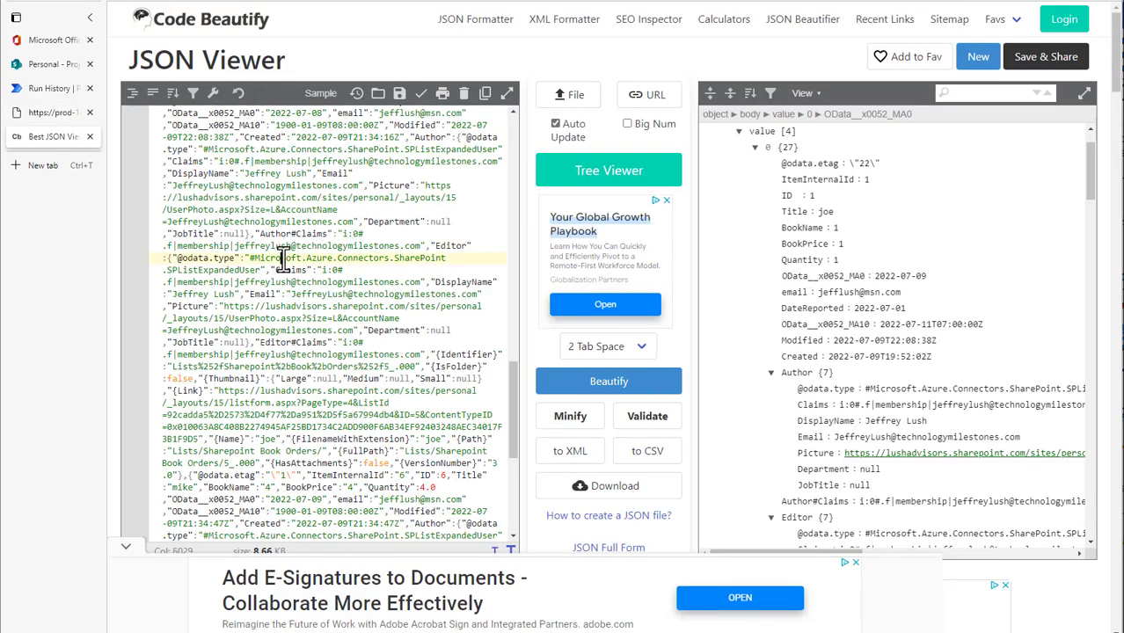
key("ctrl+a")
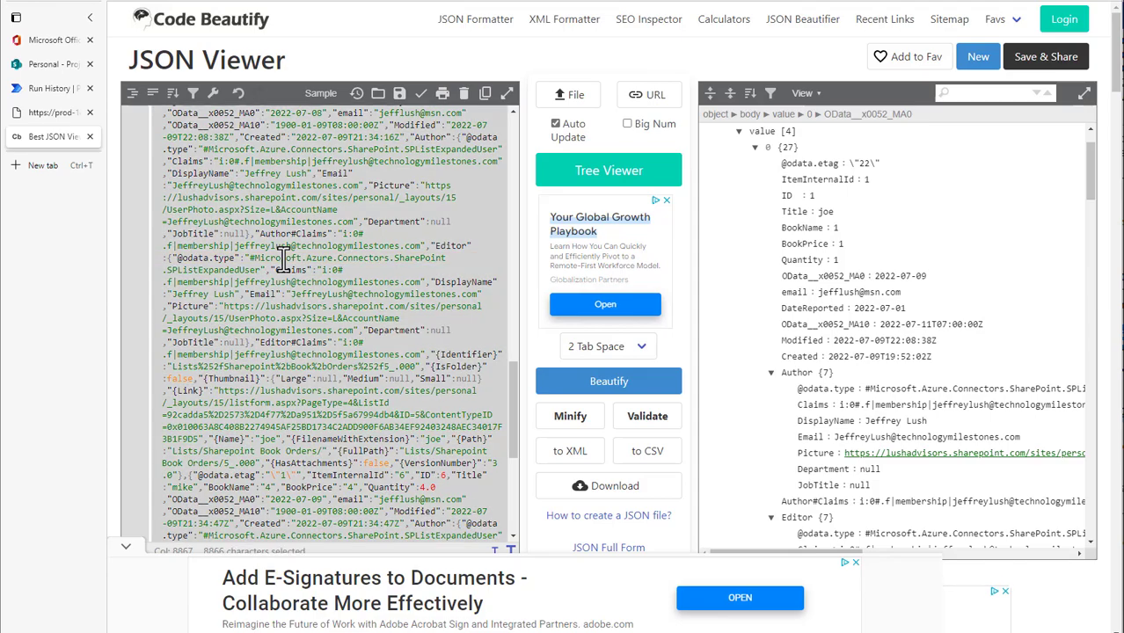
key("ctrl+v")
Collapse the headers node in the JSON tree and examine the item fields under body
scroll(813, 264, "up", 1)
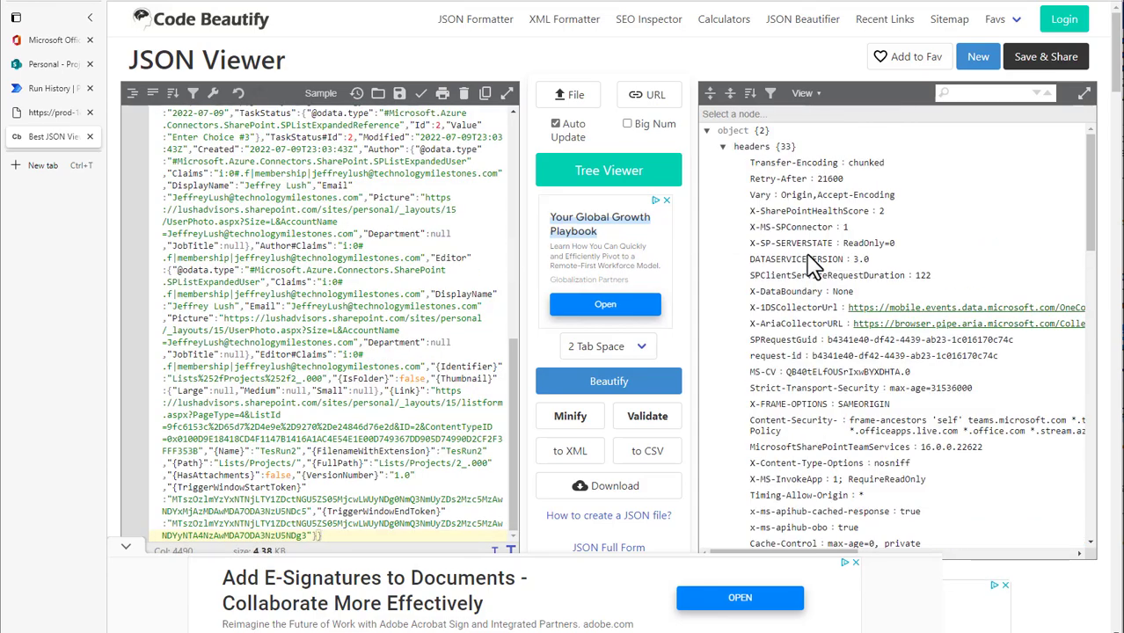
left_click(724, 146)
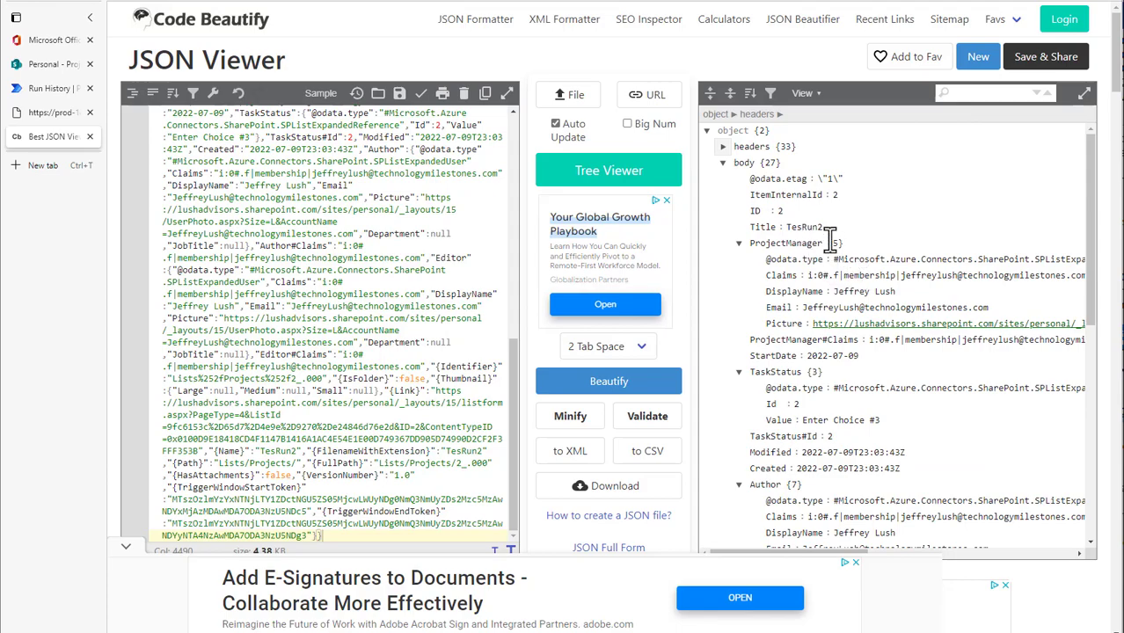
scroll(853, 361, "down", 1)
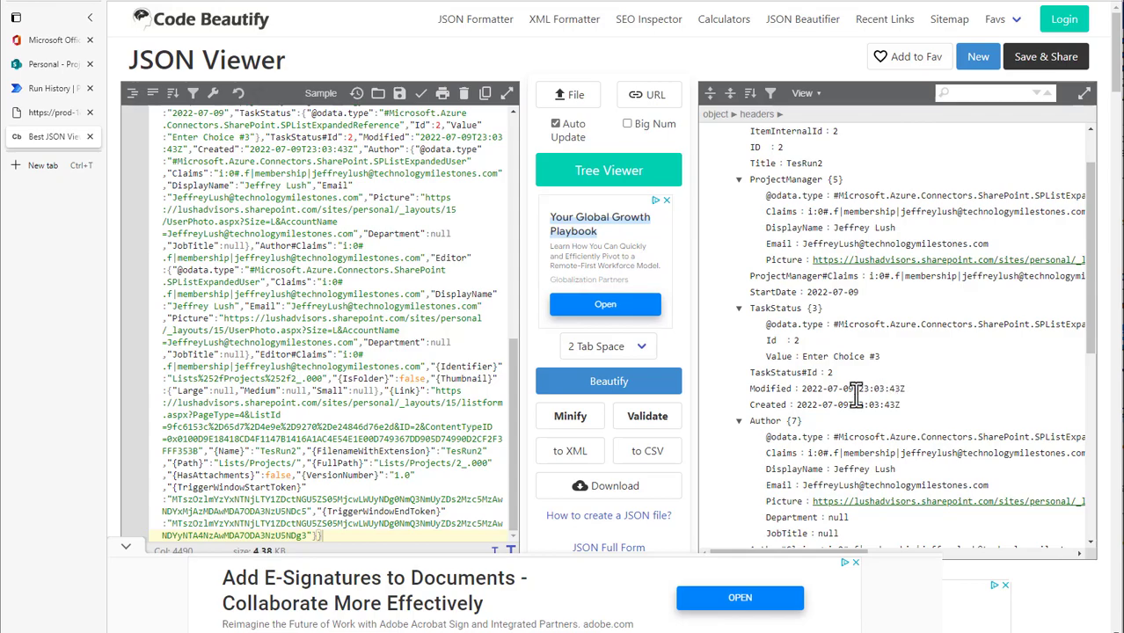
scroll(838, 361, "down", 5)
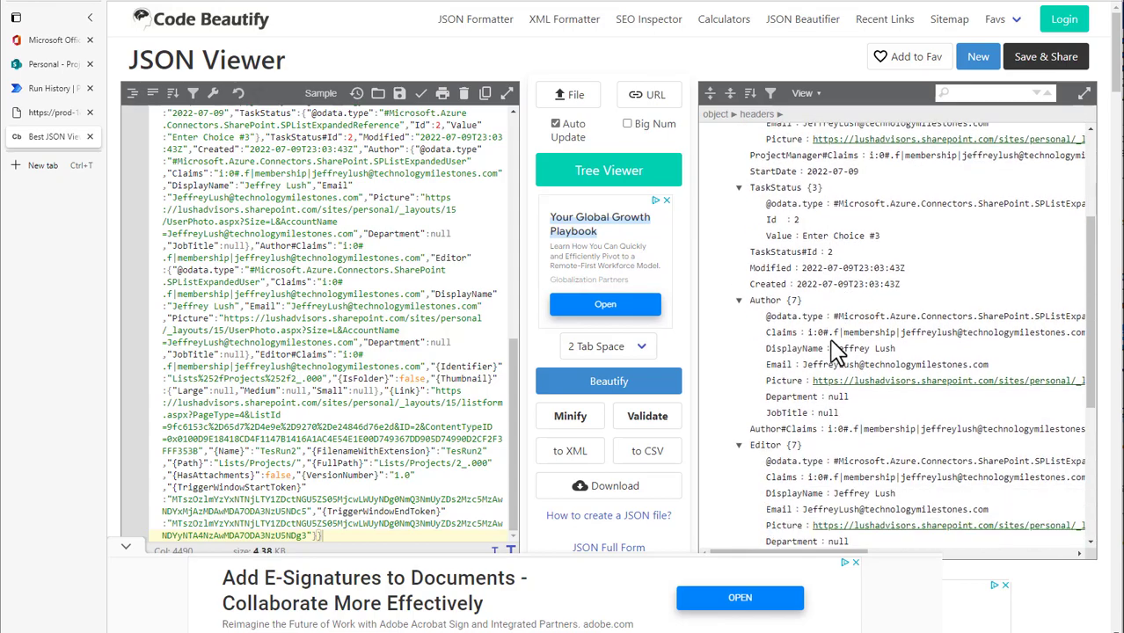
scroll(852, 383, "up", 6)
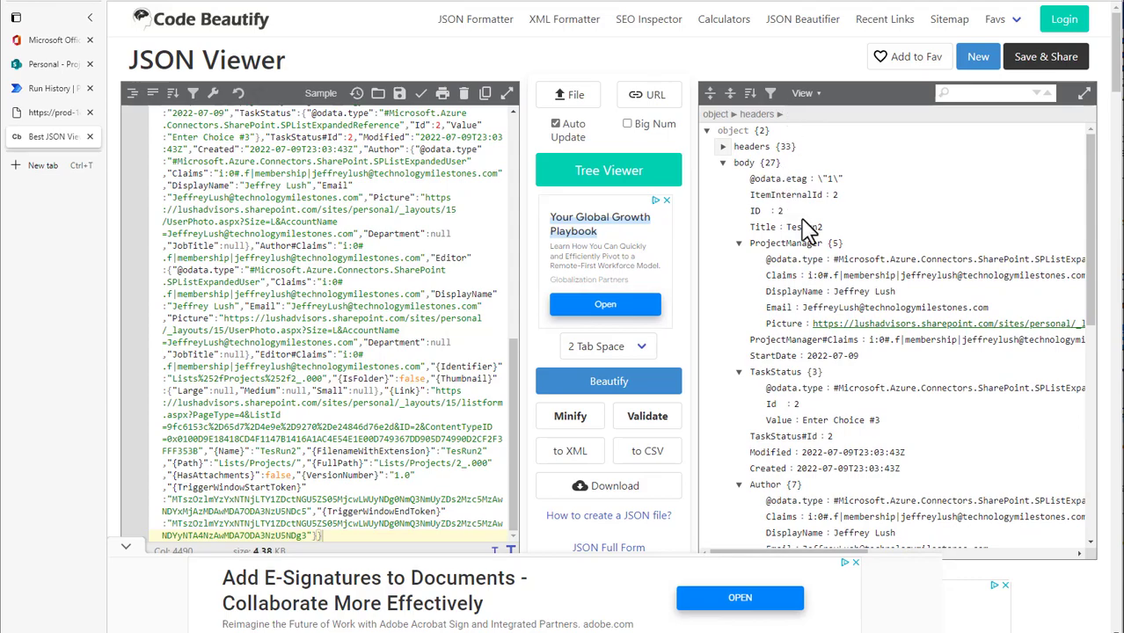
Return to the Power Automate run to check the Compose output, and expand Update item to review the values it received
left_click(56, 94)
scroll(782, 424, "down", 3)
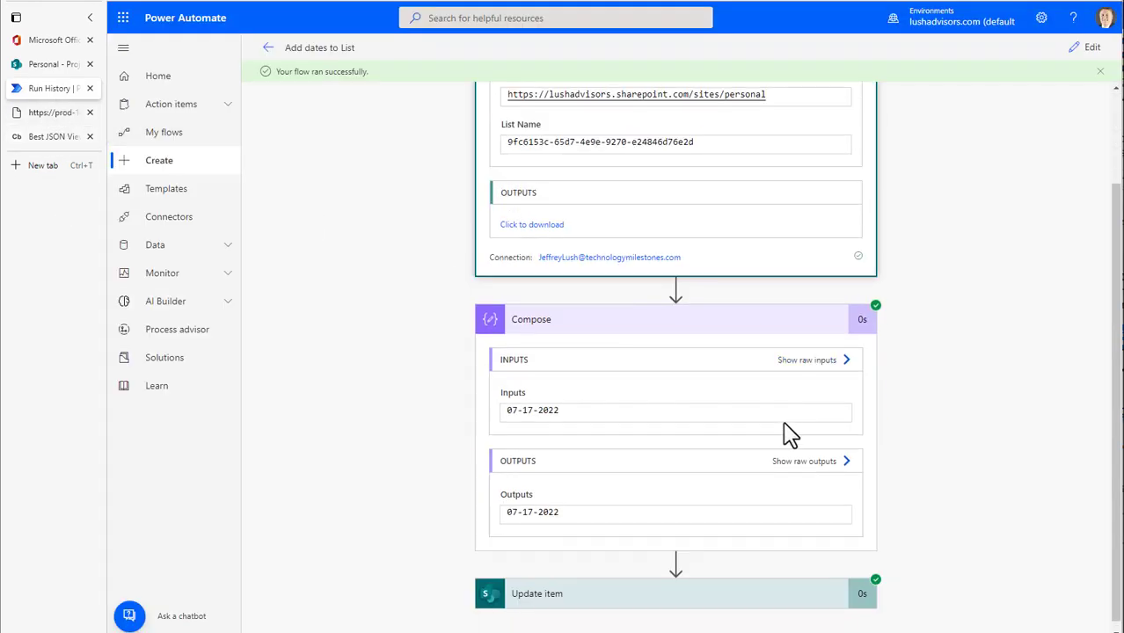
left_click_drag(595, 505, 506, 514)
left_click(607, 588)
scroll(966, 314, "down", 6)
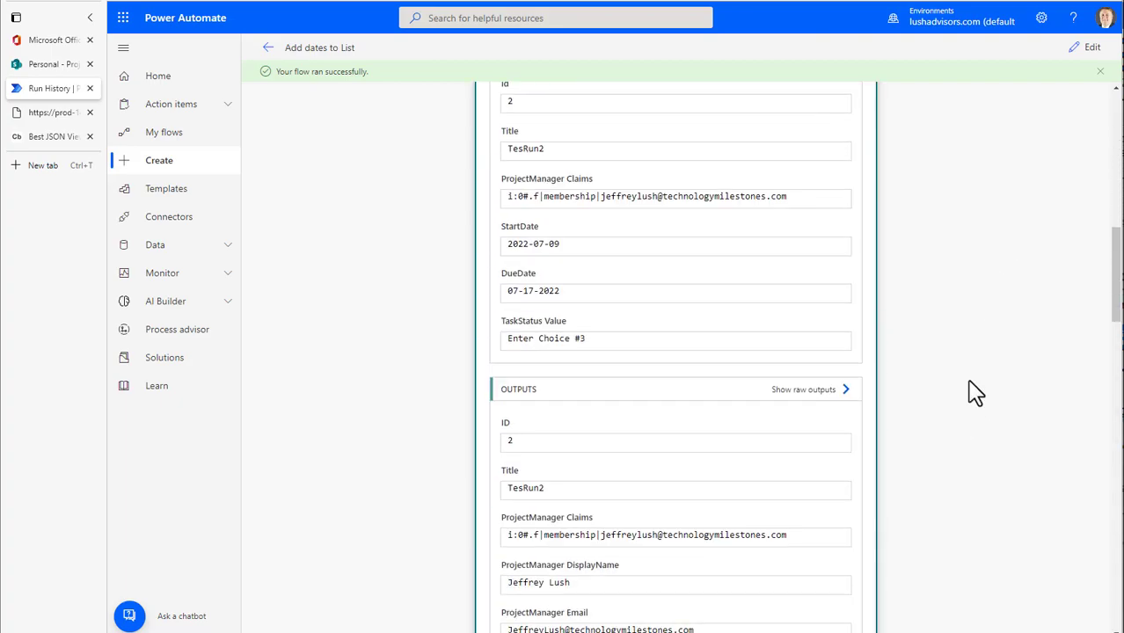
Copy the ProjectManager JSON from Update item's outputs and replace the JSON Viewer's content with it
scroll(977, 393, "down", 4)
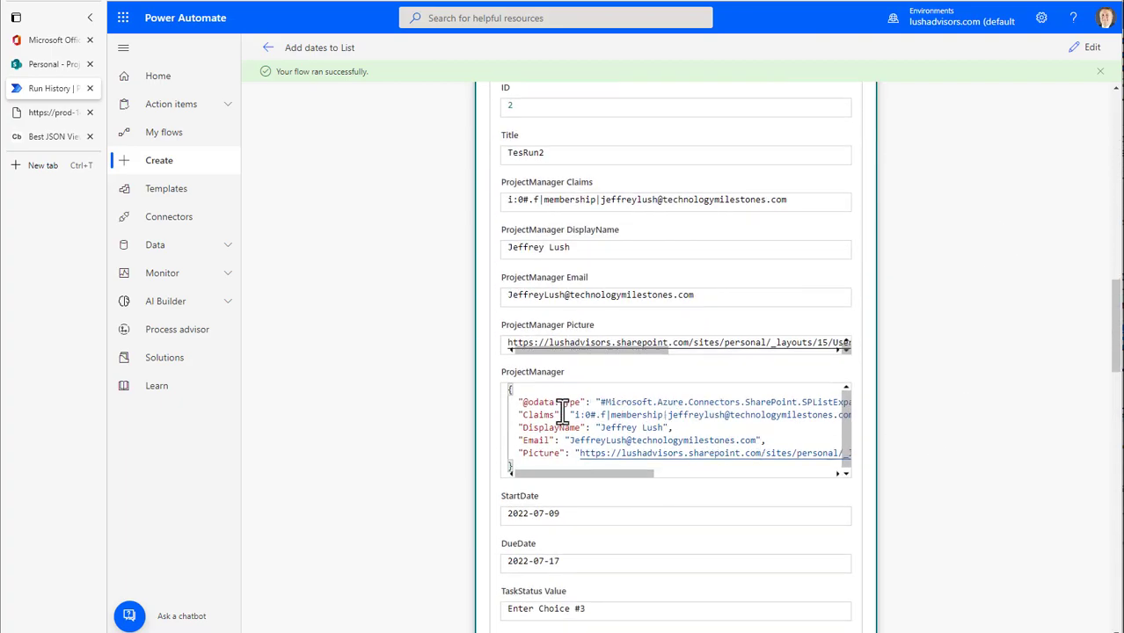
key("ctrl+a")
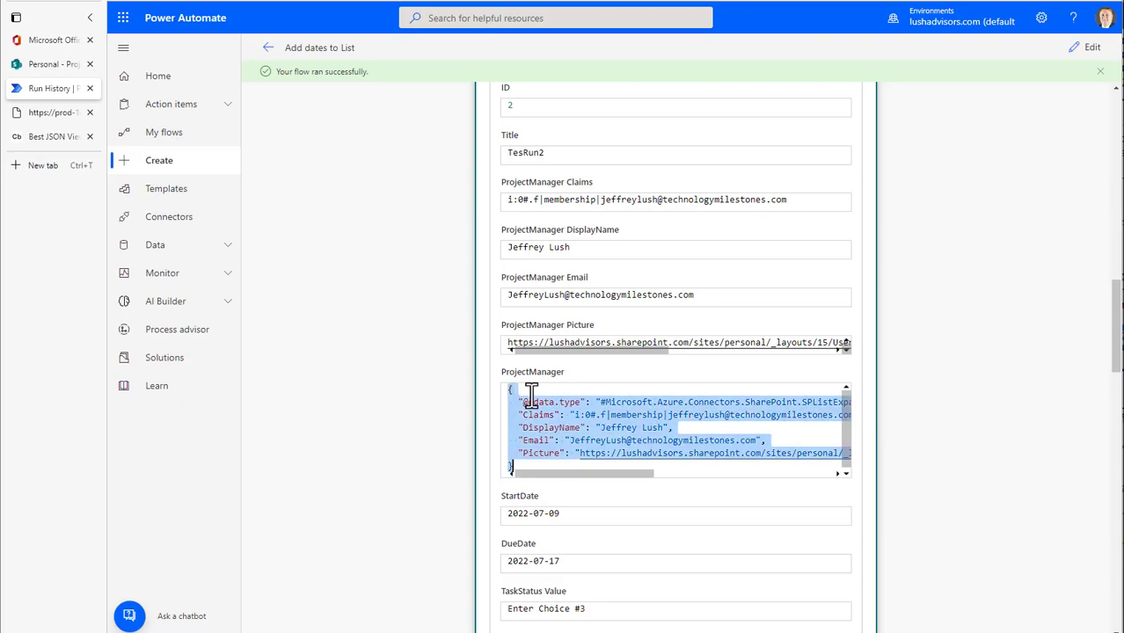
left_click(53, 136)
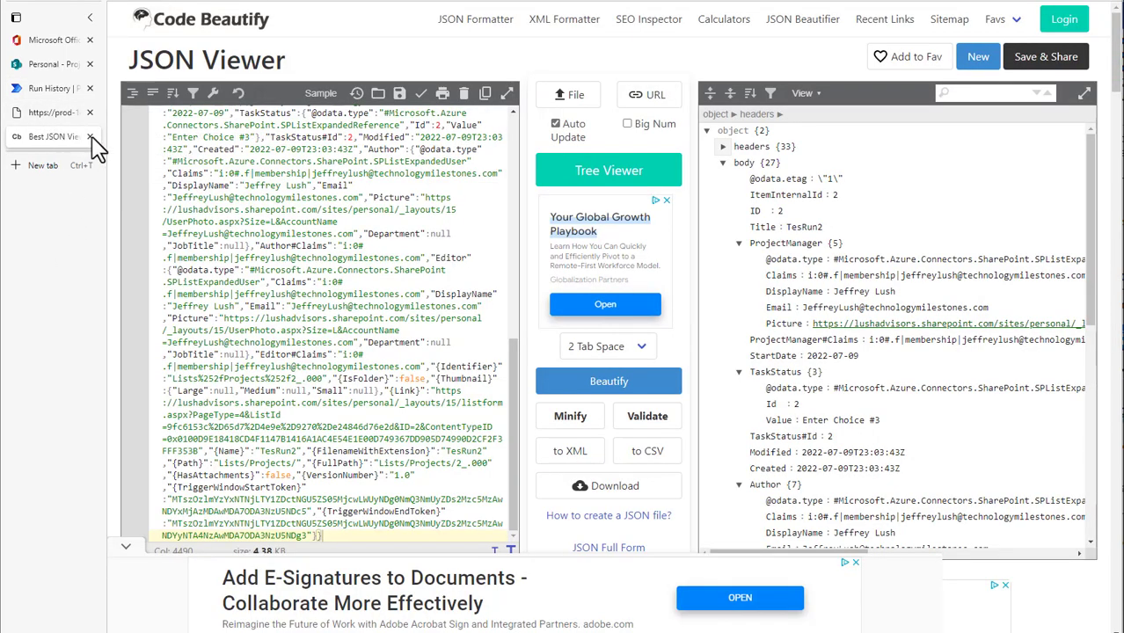
left_click(281, 184)
key("ctrl+a")
key("ctrl+v")
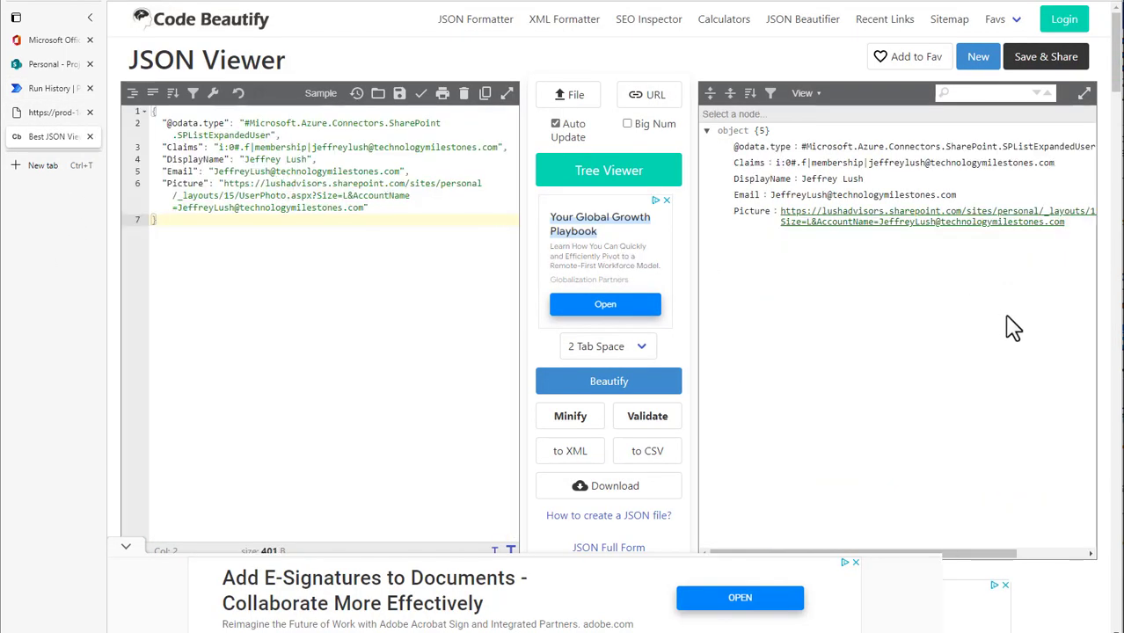
Return to the Power Automate run and examine the StartDate, DueDate and TaskStatus outputs of Update item
left_click(51, 88)
scroll(594, 513, "down", 3)
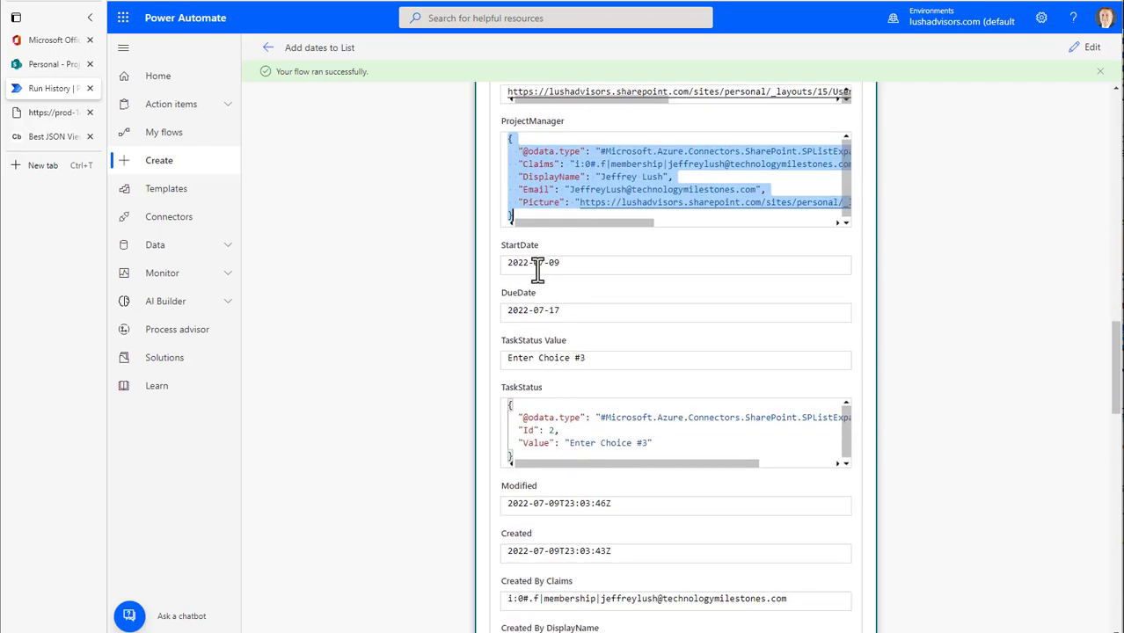